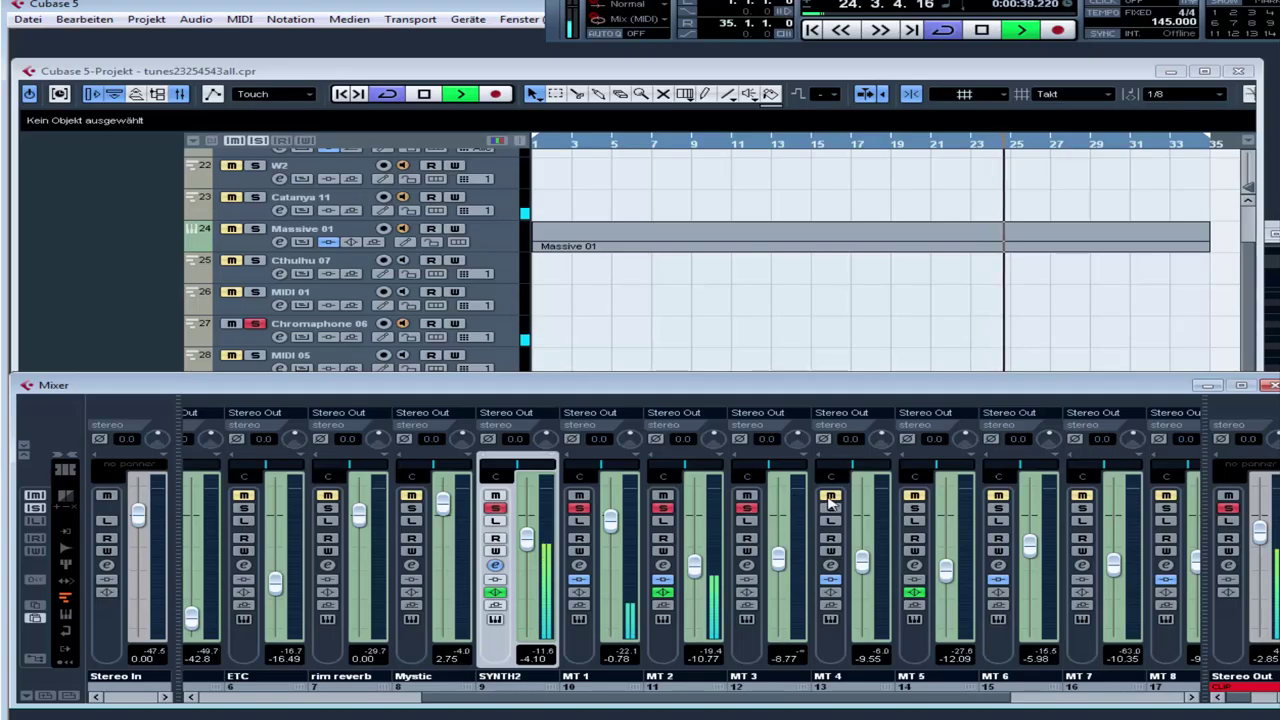
# - Solo the MT 4, MT 8, MT 7 and MT 6 channels in the mixer
pyautogui.click(830, 508)
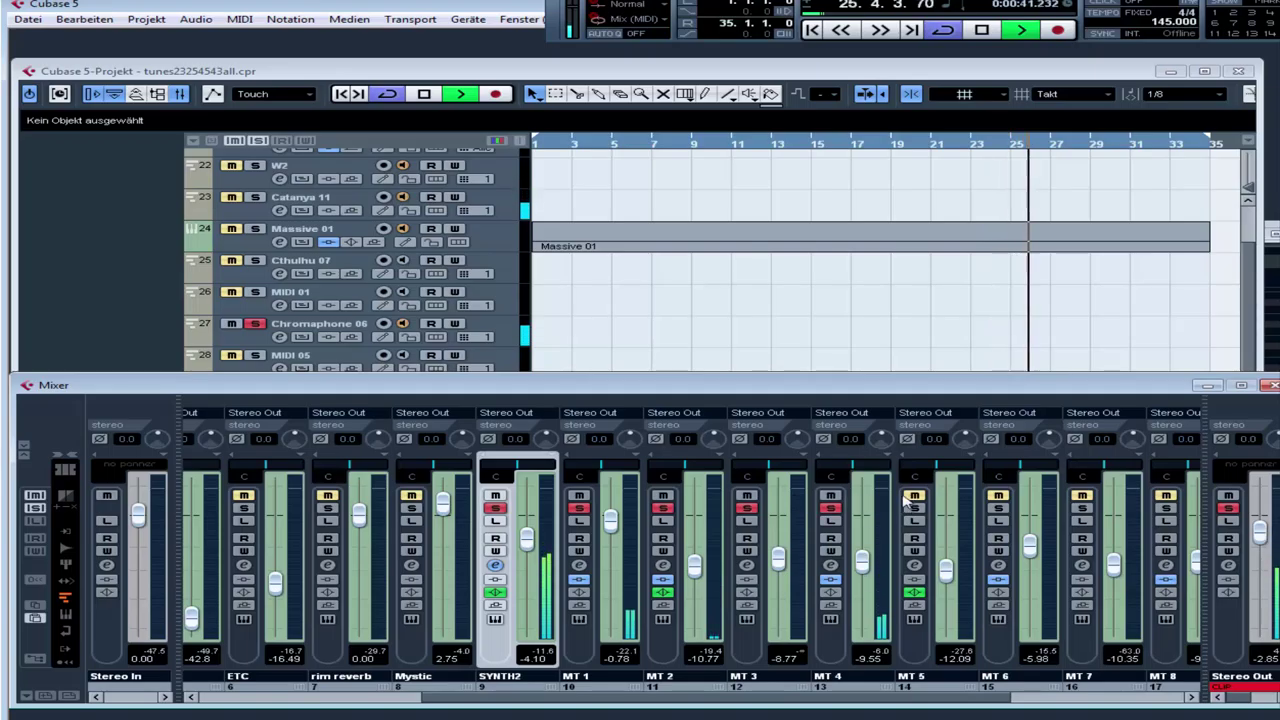
pyautogui.click(365, 698)
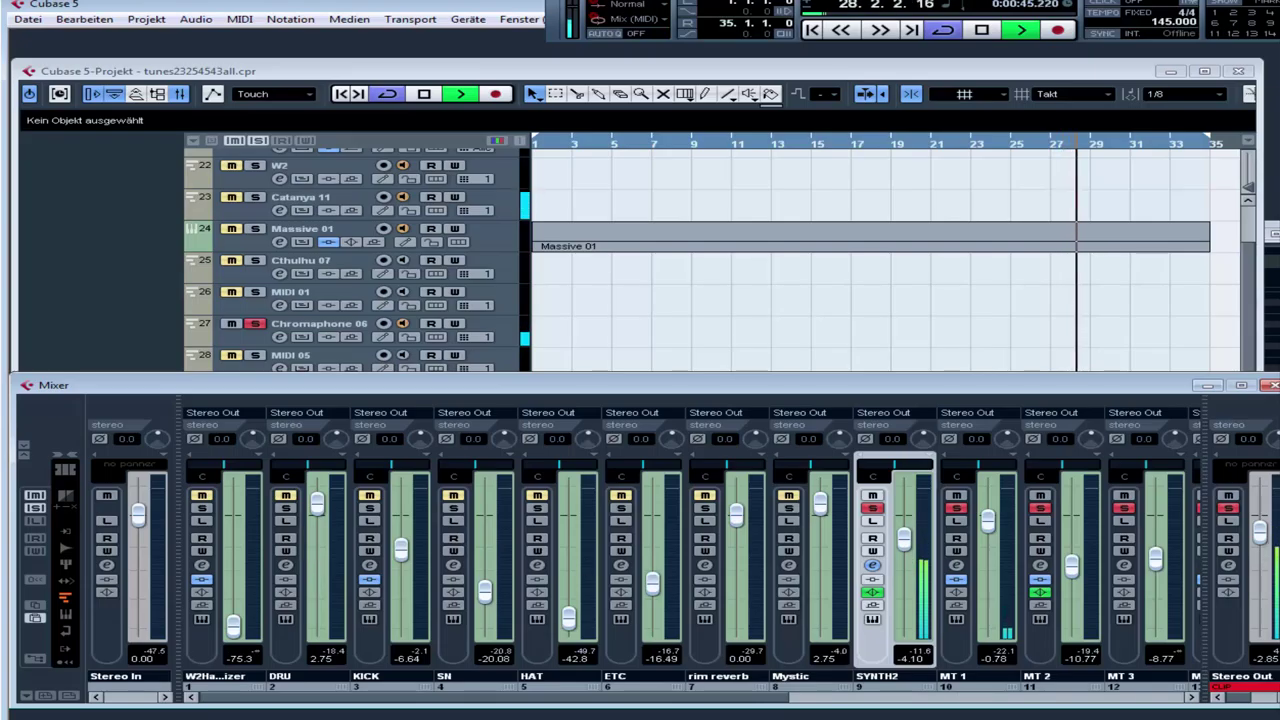
pyautogui.click(963, 698)
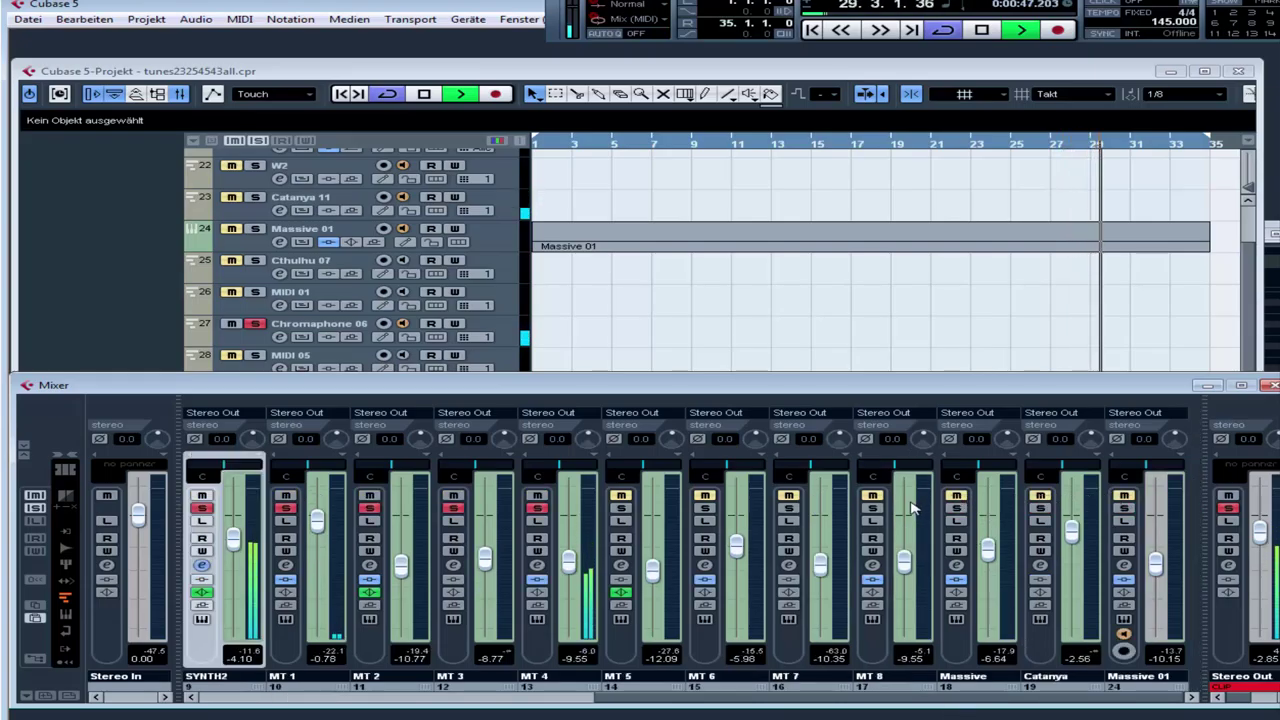
pyautogui.click(872, 495)
pyautogui.click(872, 508)
pyautogui.click(788, 495)
pyautogui.click(788, 508)
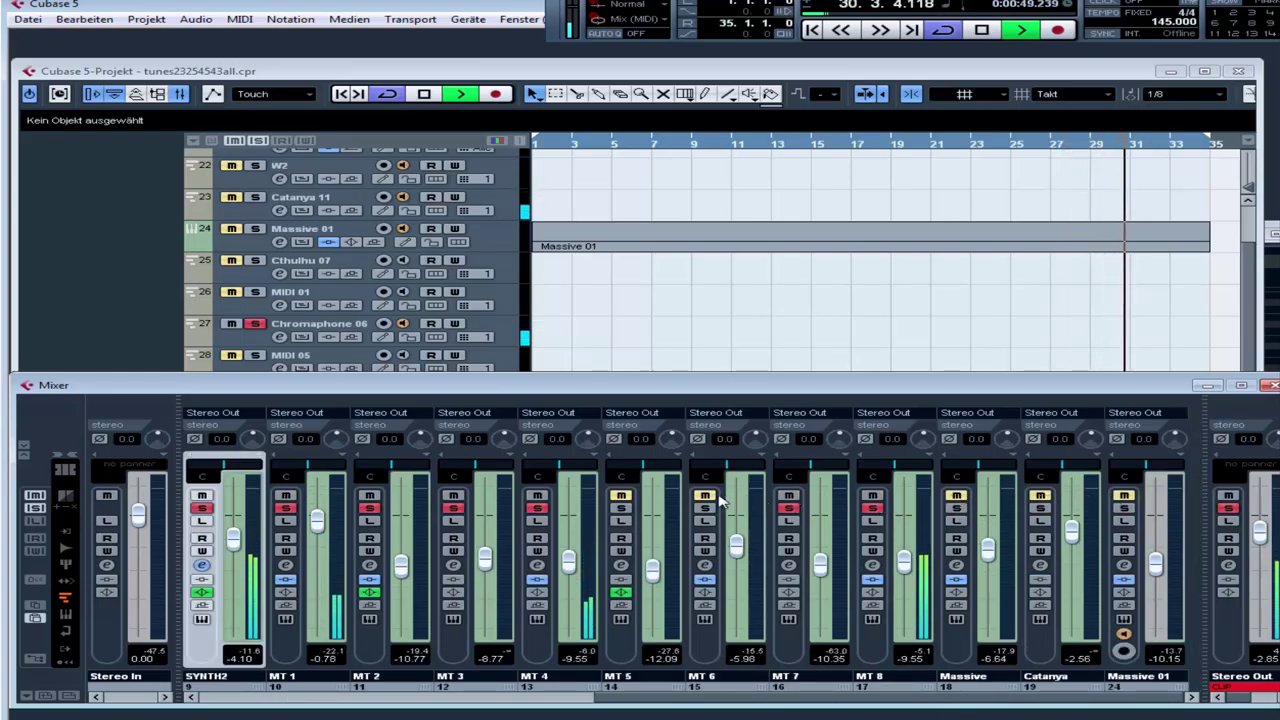
pyautogui.click(704, 495)
pyautogui.click(704, 508)
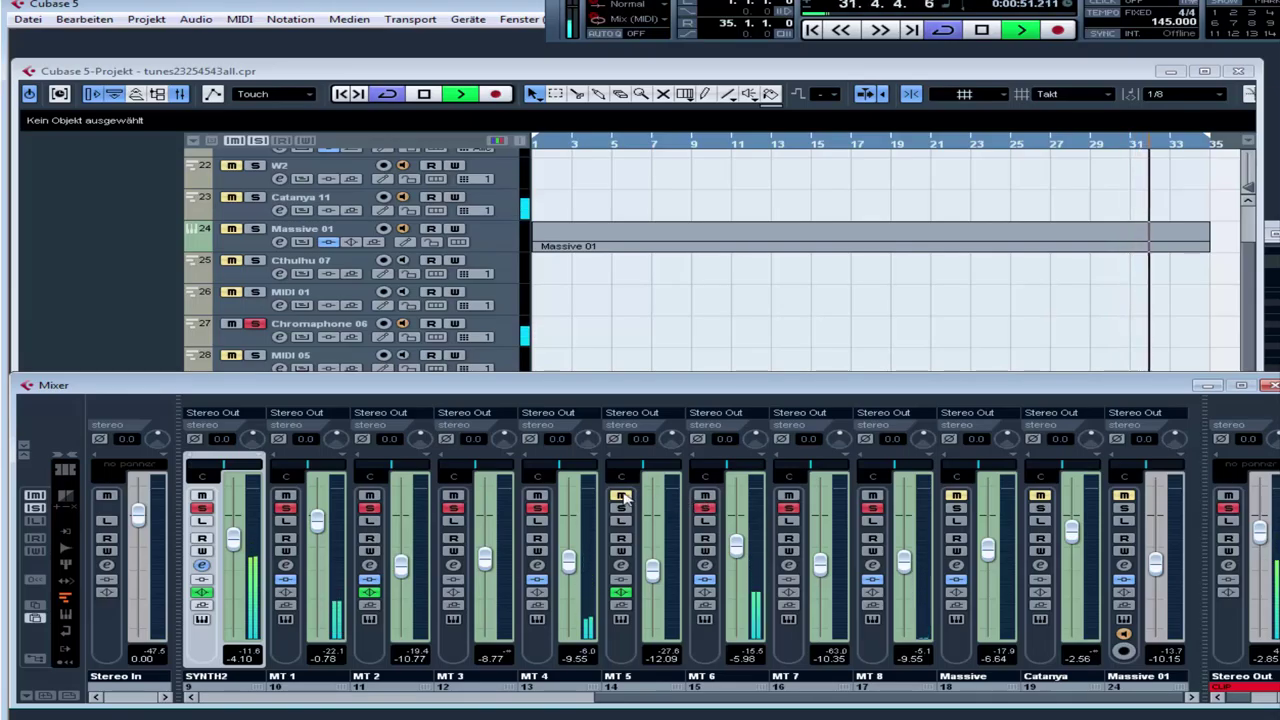
# - Solo the MT 5, Massive, Catanya and Massive 01 channels in the mixer
pyautogui.click(621, 495)
pyautogui.click(621, 508)
pyautogui.click(956, 495)
pyautogui.click(956, 508)
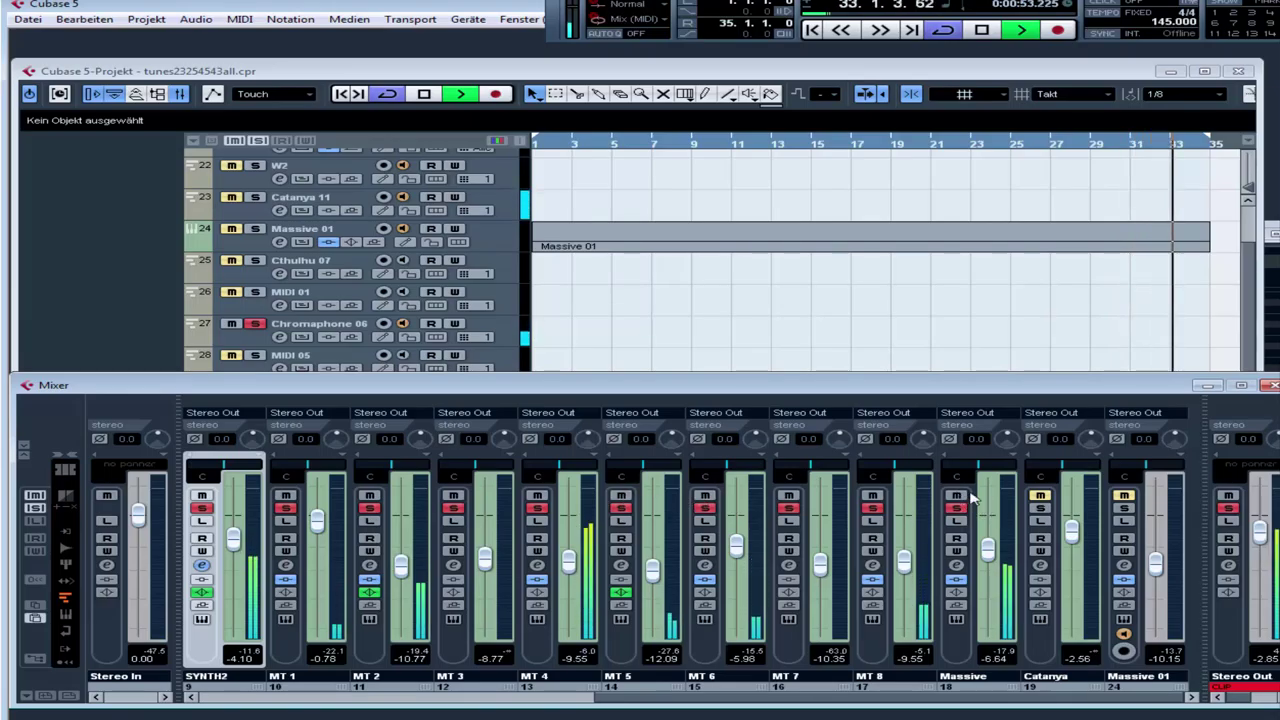
pyautogui.click(1040, 495)
pyautogui.click(1040, 508)
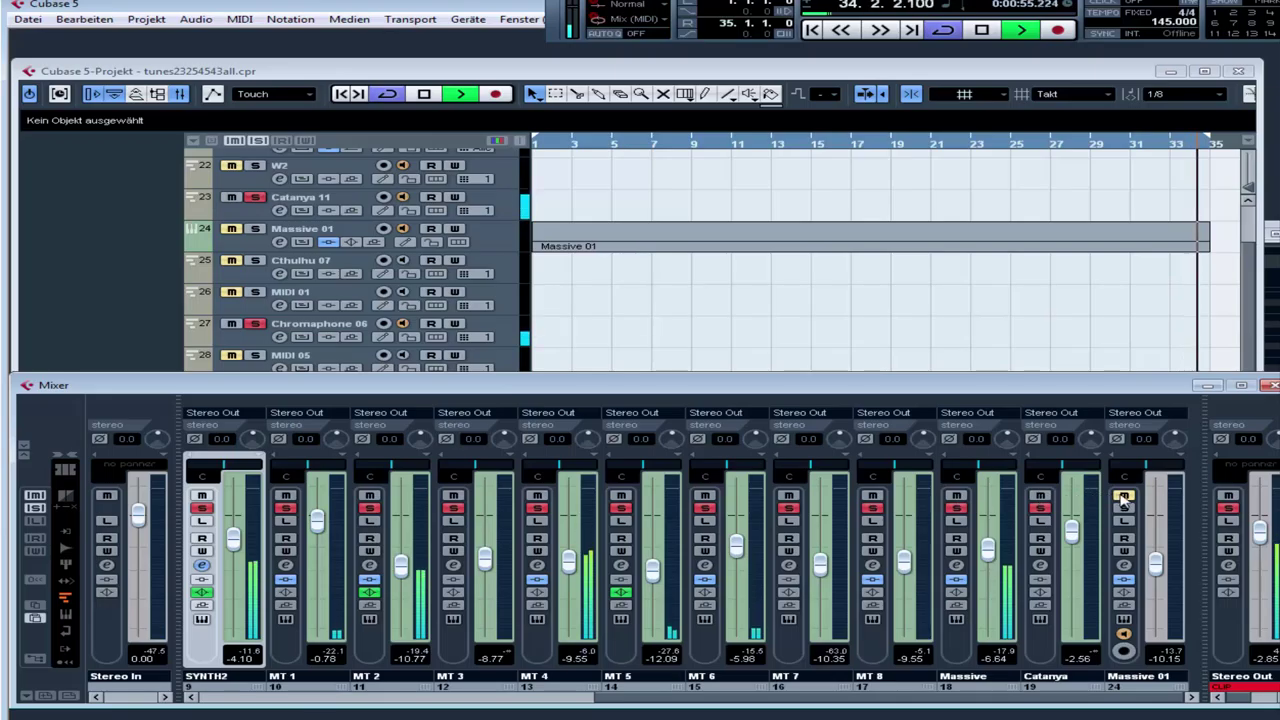
# - Solo the DRU, KICK, SN, HAT, ETC, rim reverb and Mystic channels
pyautogui.click(259, 698)
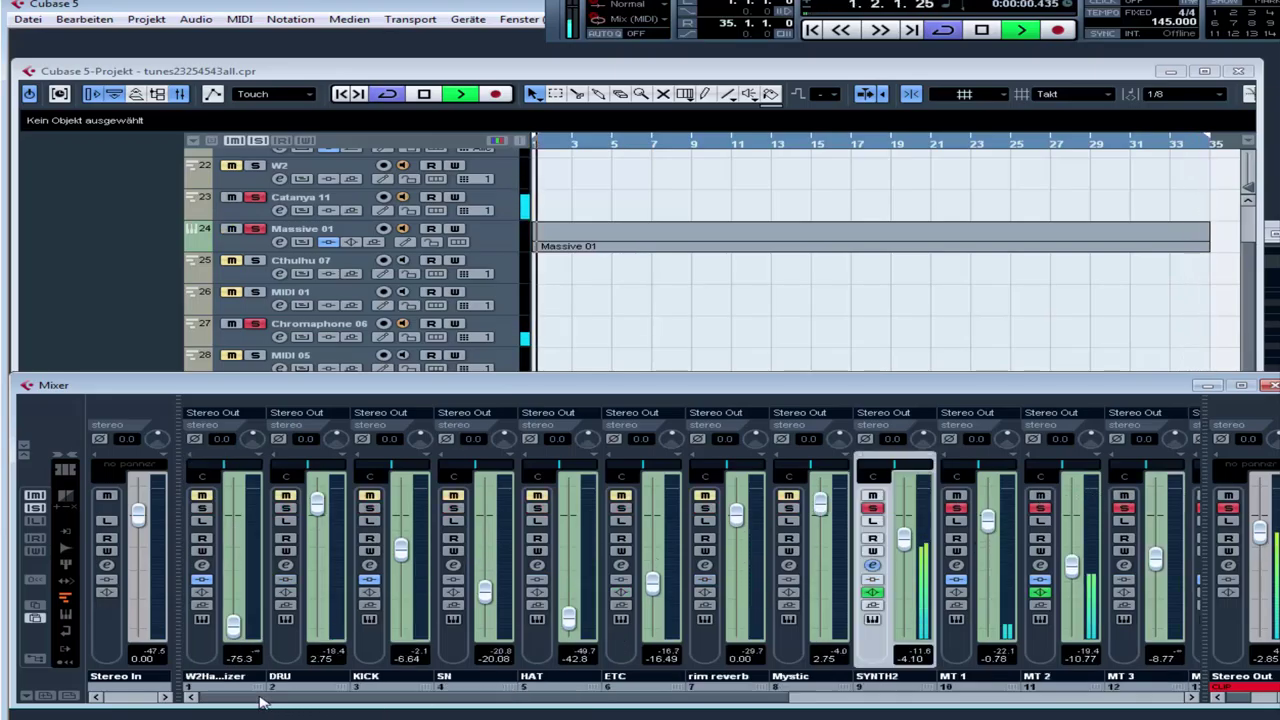
pyautogui.click(287, 508)
pyautogui.click(369, 508)
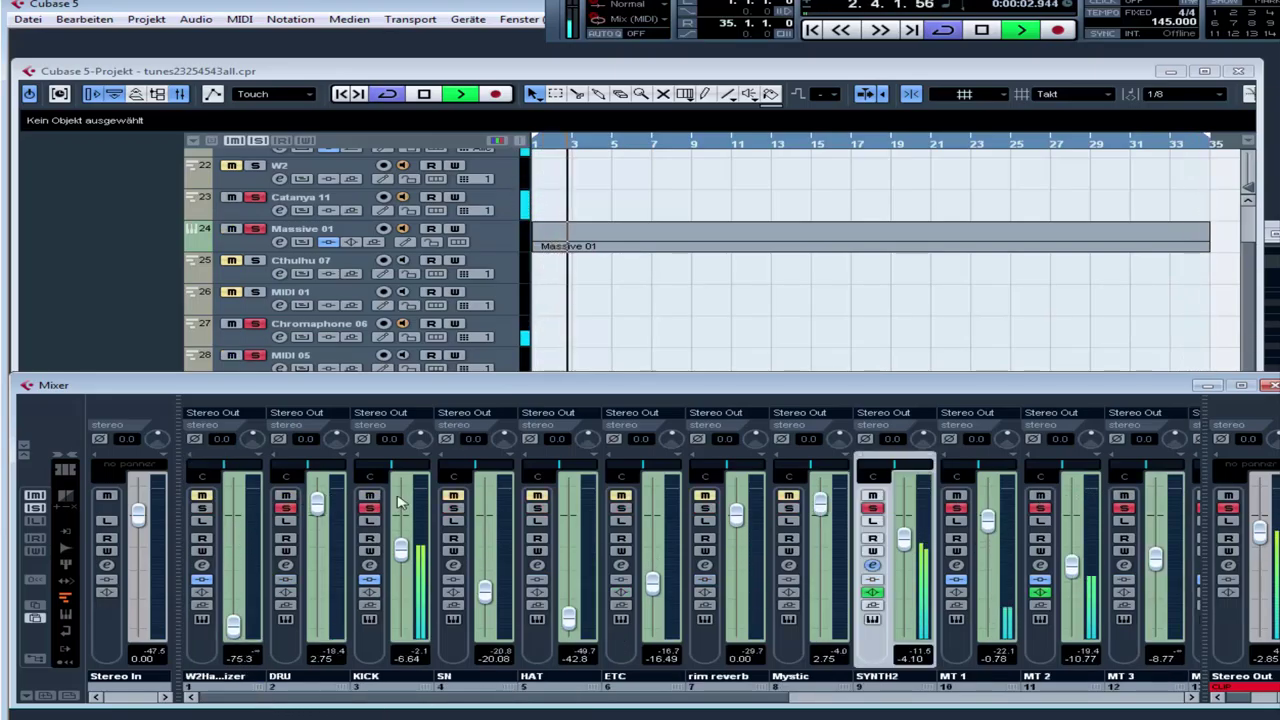
pyautogui.click(453, 508)
pyautogui.click(537, 508)
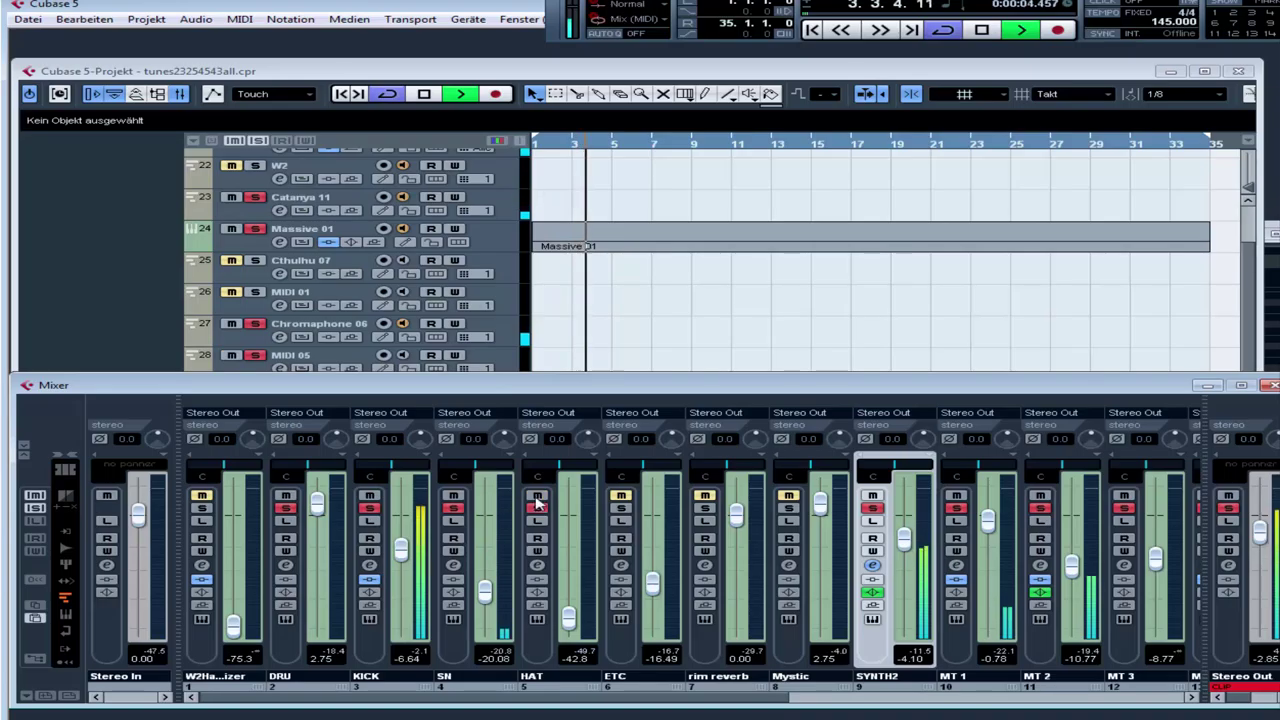
pyautogui.click(621, 508)
pyautogui.click(705, 508)
pyautogui.click(789, 508)
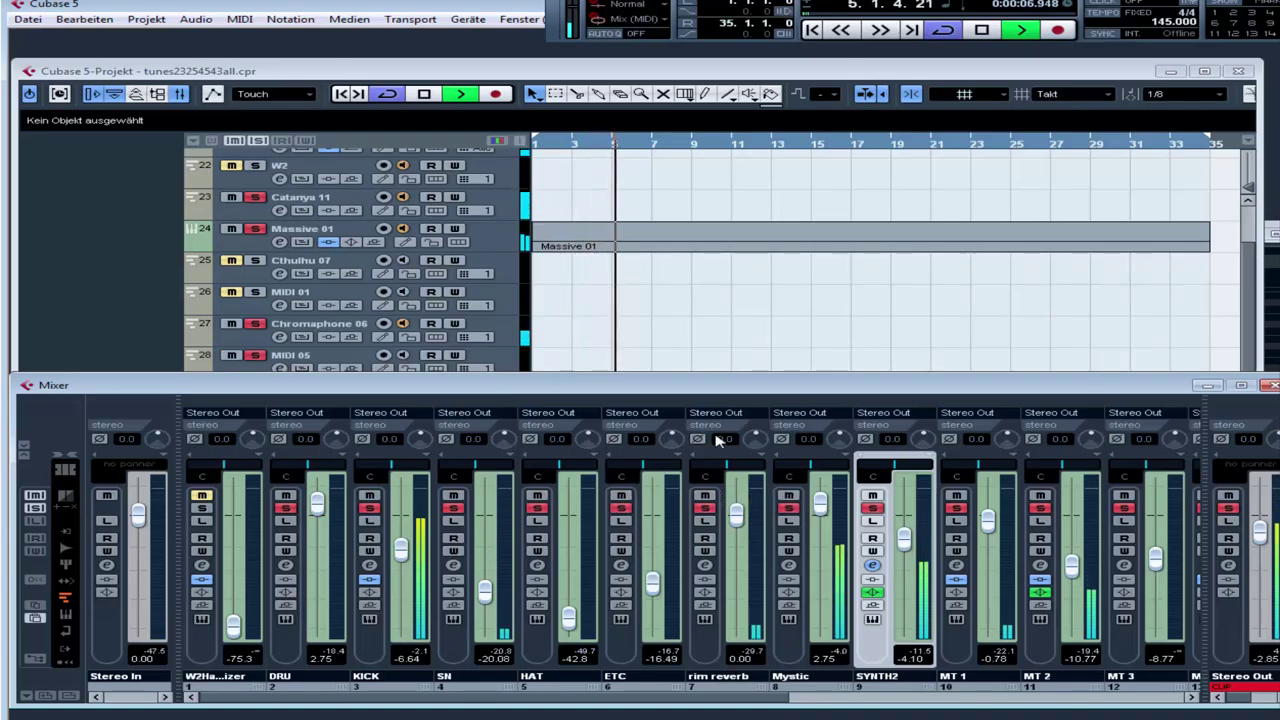
# - Deactivate all solos in the project and lower the KICK channel's fader to about -11.42 dB
pyautogui.click(258, 142)
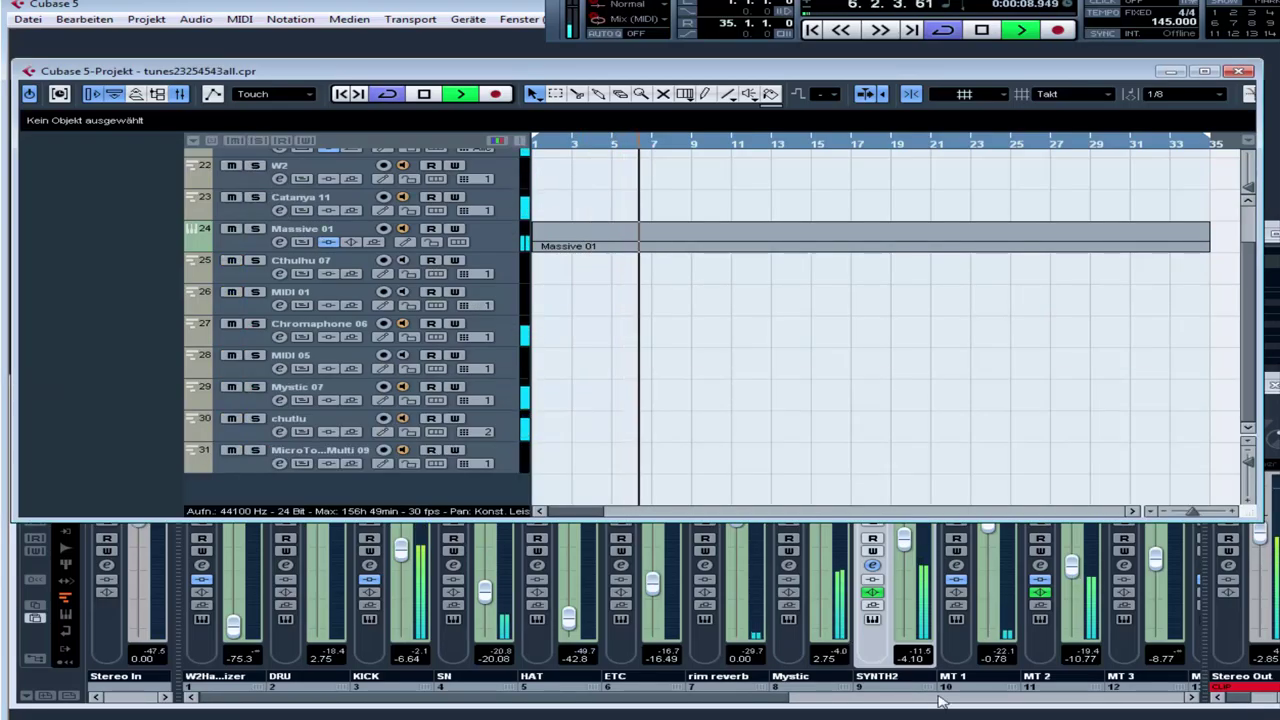
pyautogui.click(848, 698)
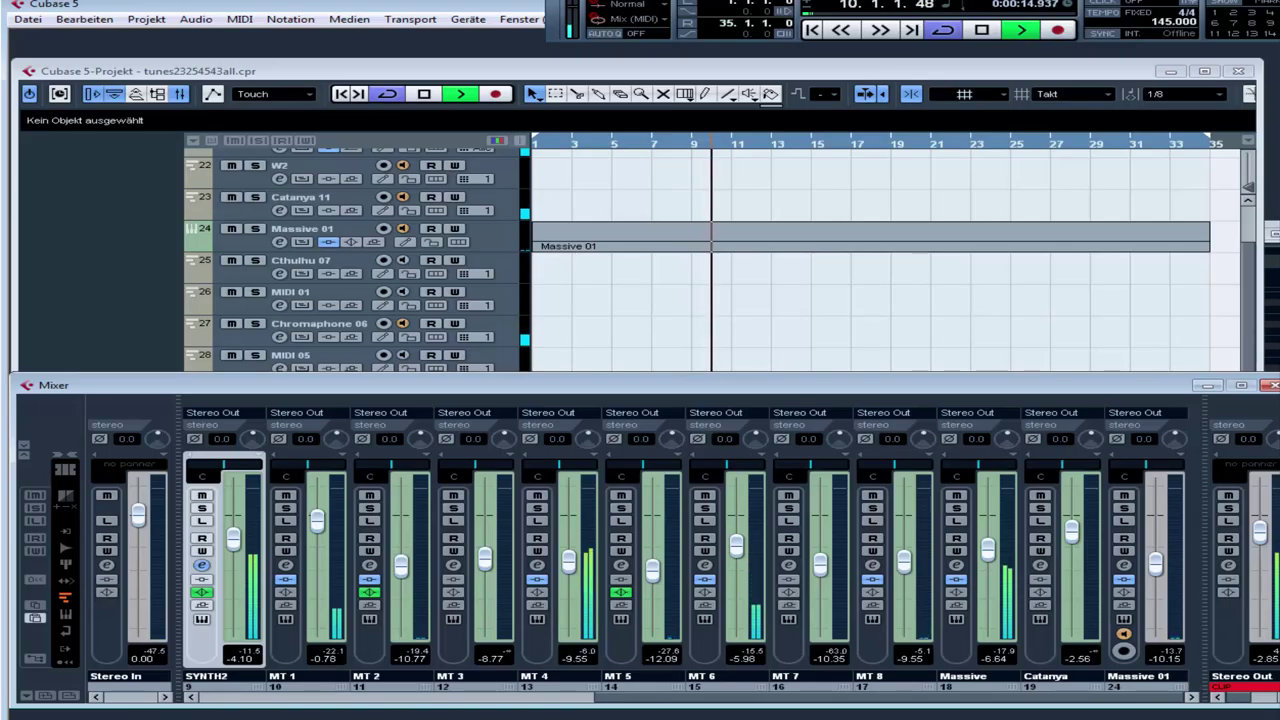
pyautogui.click(311, 698)
pyautogui.moveTo(397, 553); pyautogui.dragTo(398, 576)
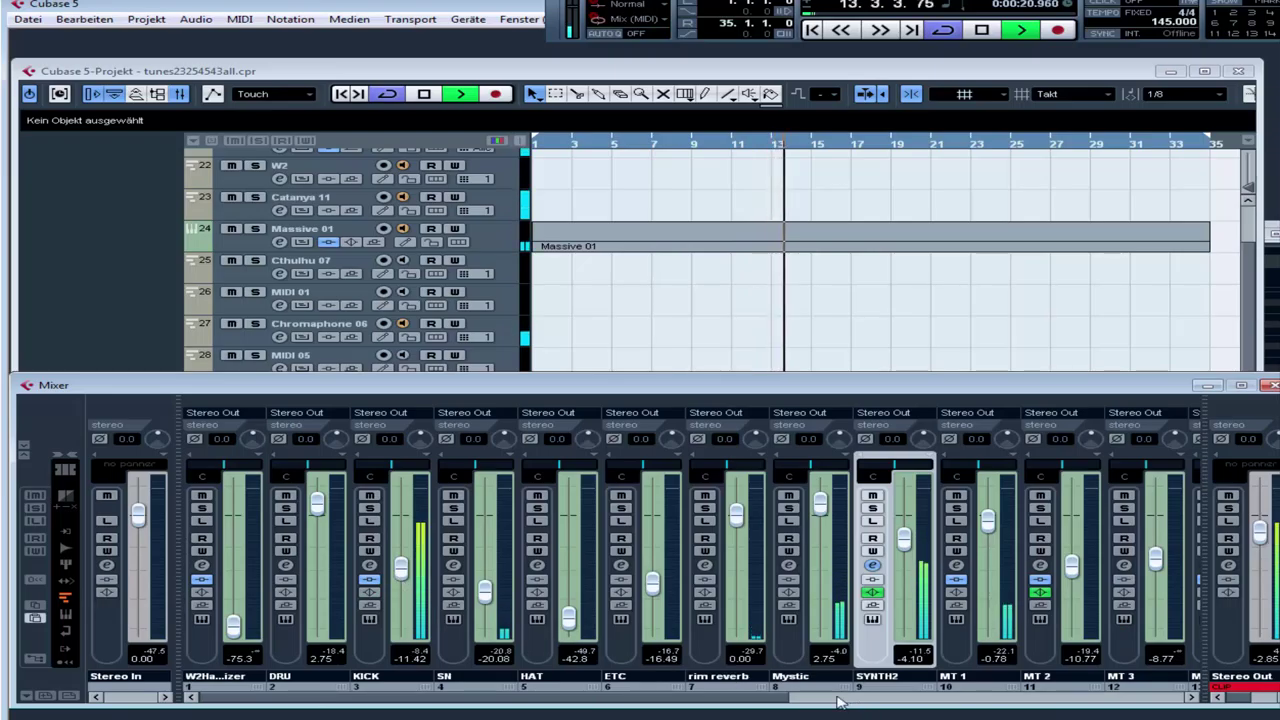
# - Solo the MT 6 channel, lower its fader to about -18.35 dB and release its solo
pyautogui.moveTo(715, 700); pyautogui.dragTo(1055, 703)
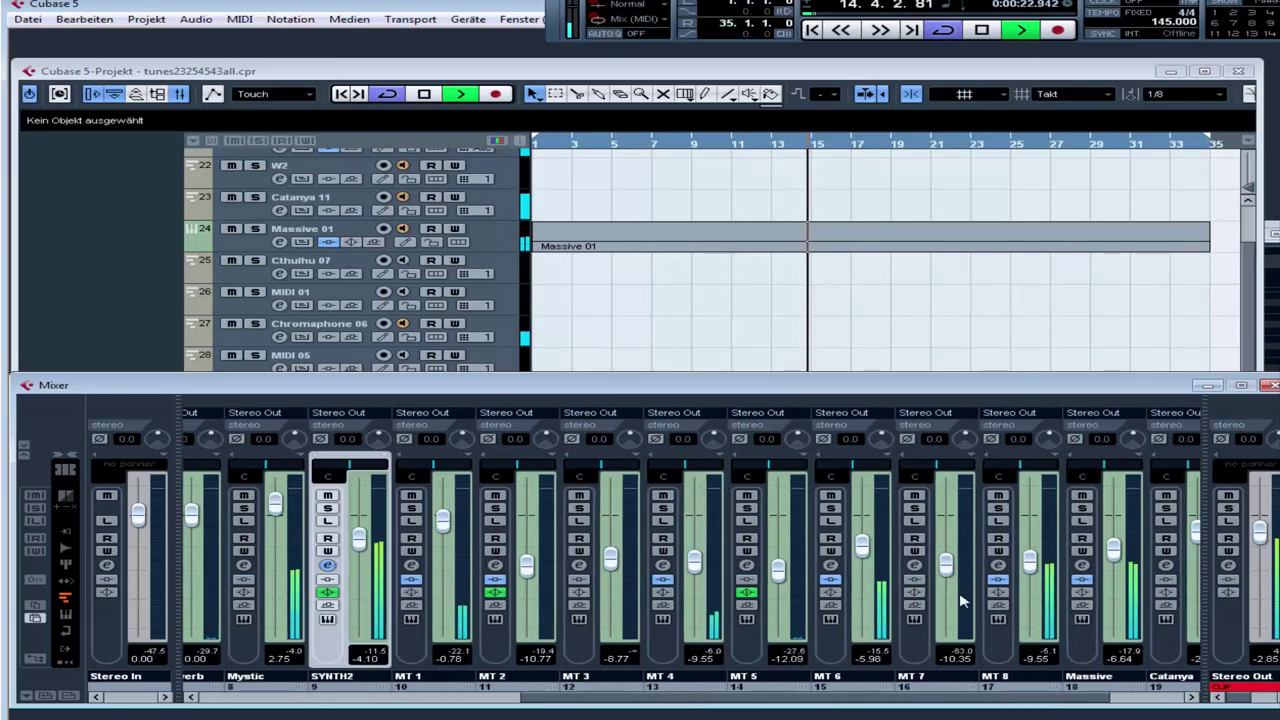
pyautogui.click(830, 508)
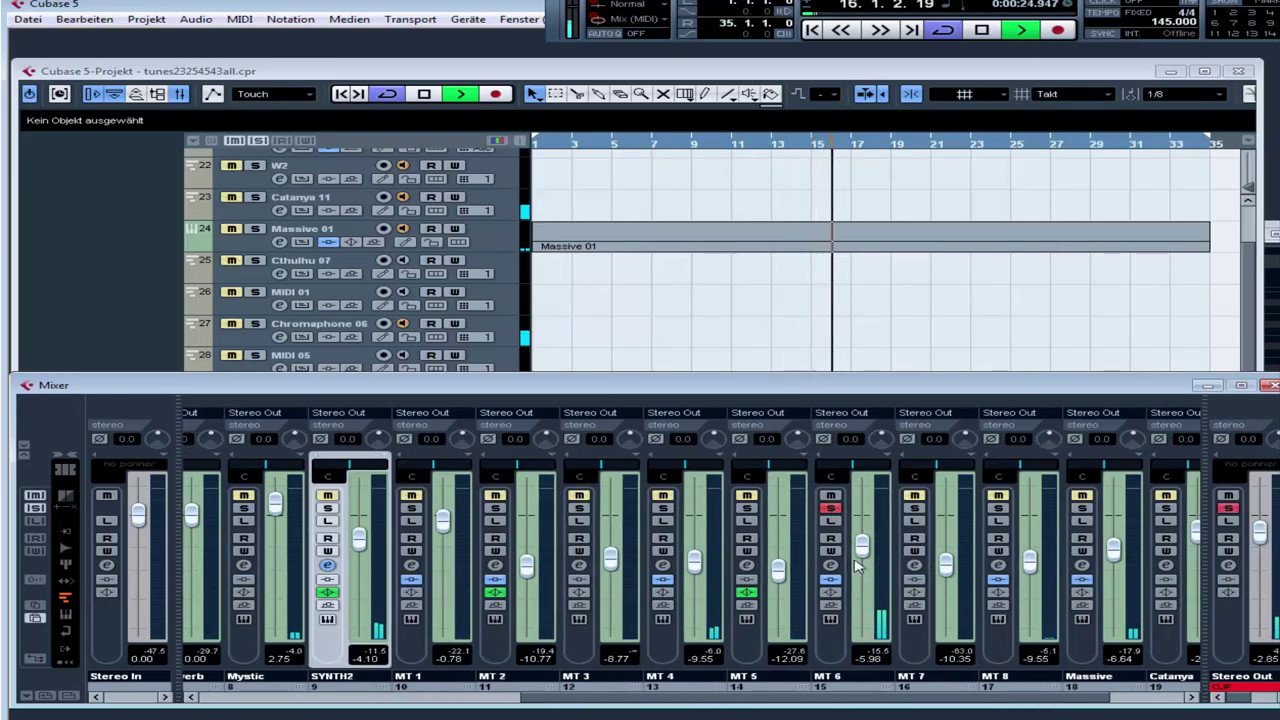
pyautogui.moveTo(864, 545); pyautogui.dragTo(875, 598)
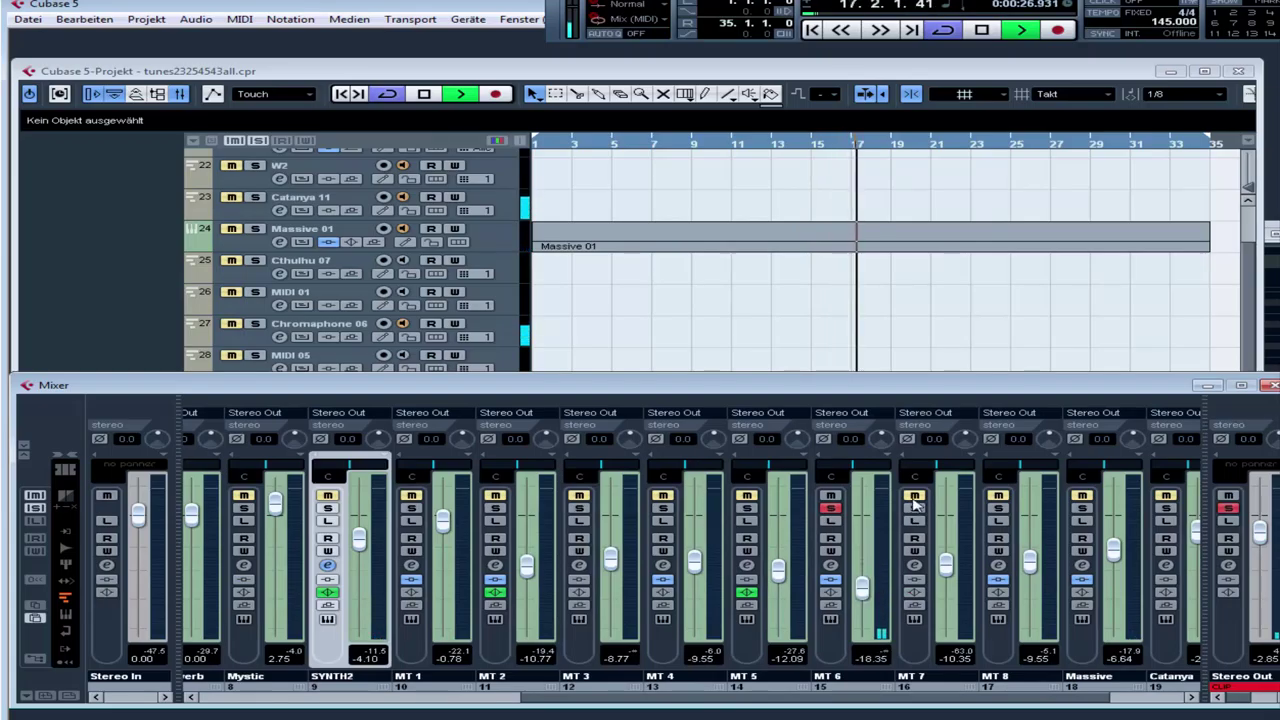
pyautogui.click(830, 508)
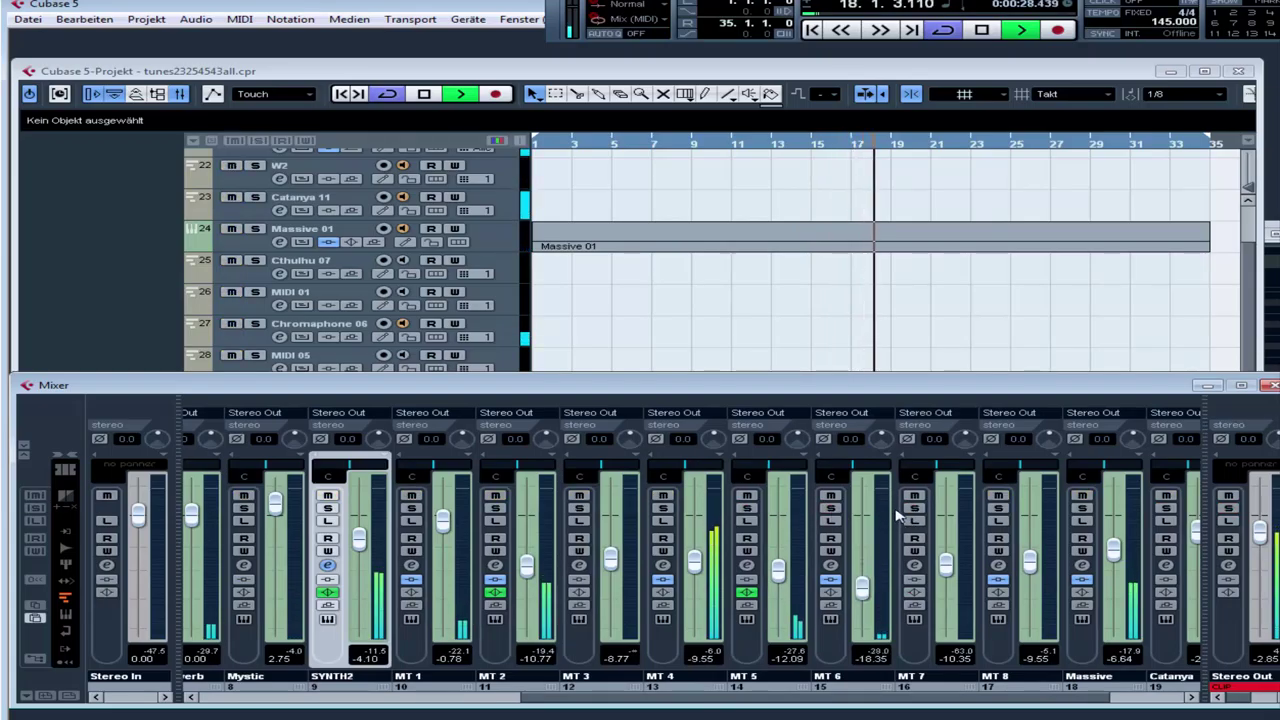
# - Solo the MT 4 channel, lower its fader to about -16.79 dB and release its solo
pyautogui.click(663, 508)
pyautogui.moveTo(699, 563)
pyautogui.mouseDown()
pyautogui.moveTo(707, 586)
pyautogui.moveTo(696, 585)
pyautogui.mouseUp()
pyautogui.click(663, 508)
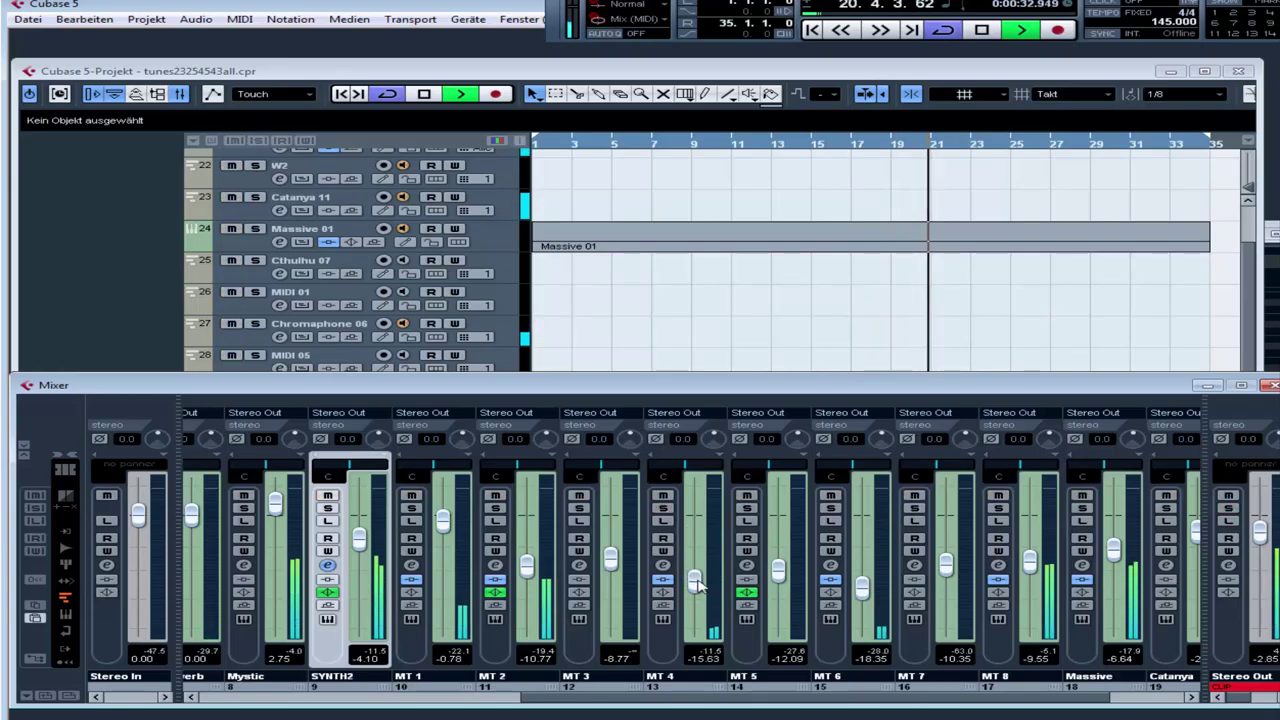
# - Solo the Massive 01, Catanya and Massive channels to hear them together
pyautogui.click(1150, 698)
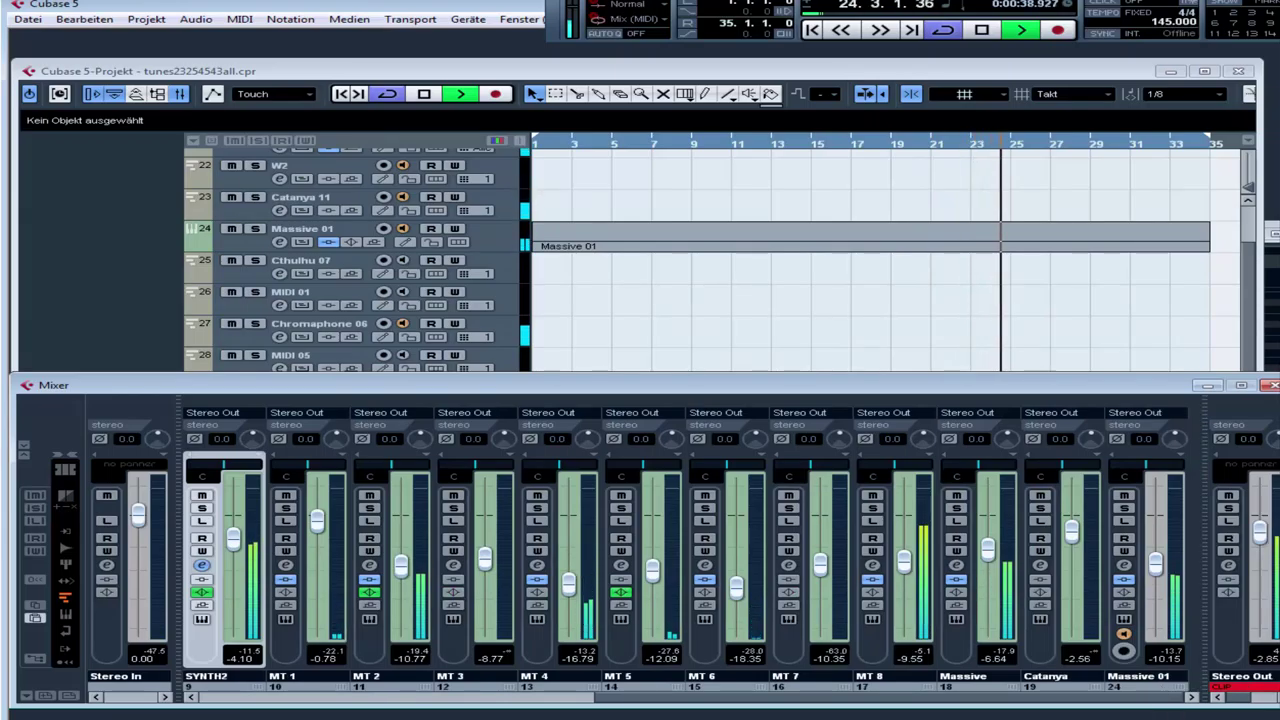
pyautogui.click(1124, 508)
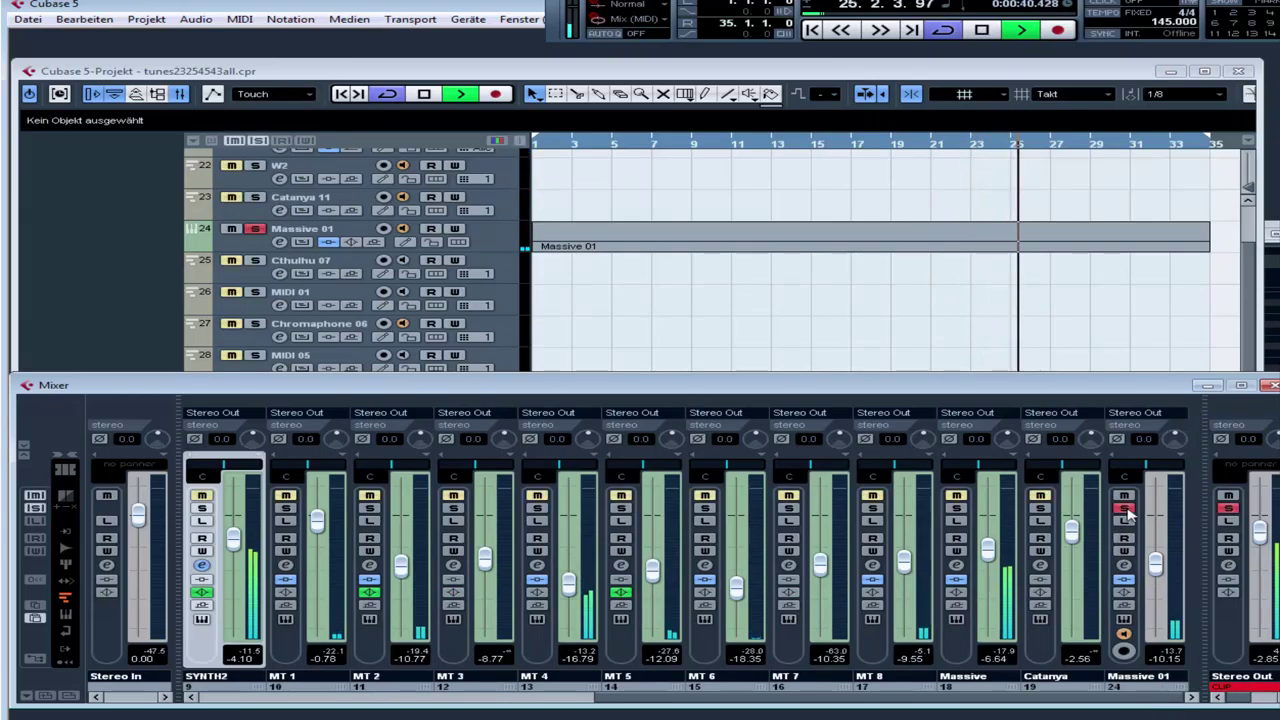
pyautogui.click(1040, 509)
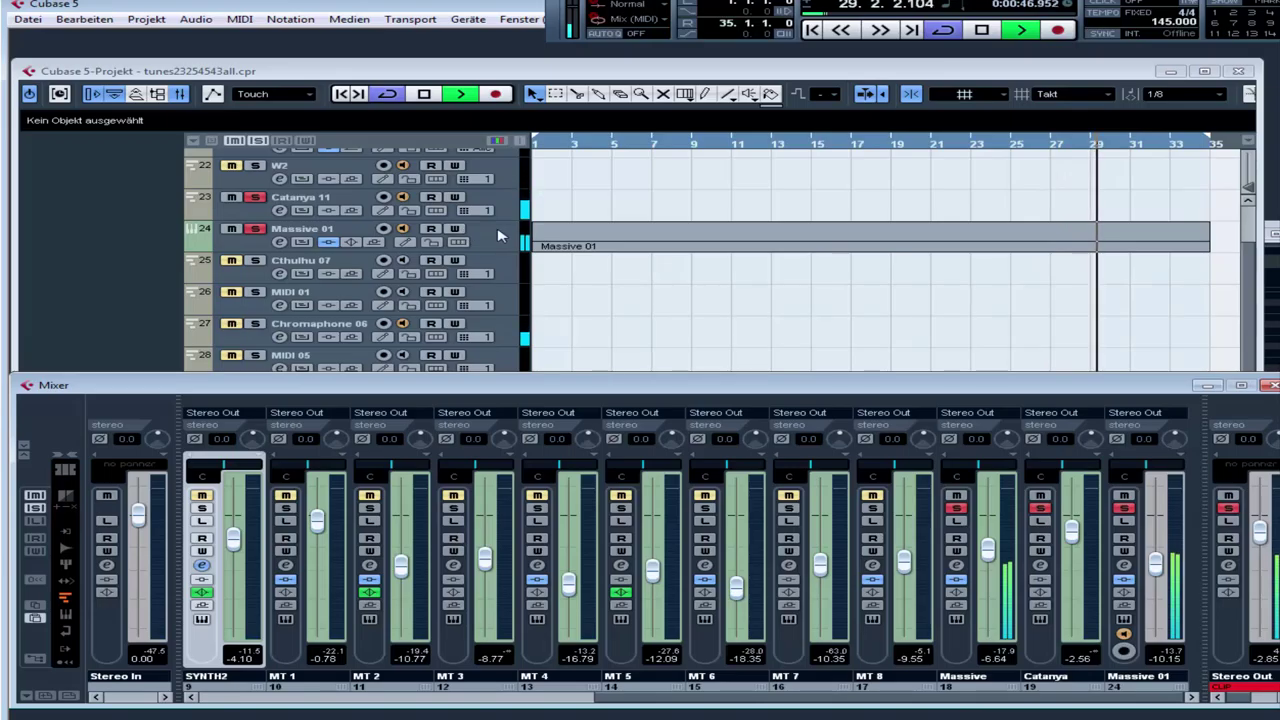
# - Add the rim reverb, ETC, HAT, SN, KICK and DRU channels to the solo group and deactivate all solos
pyautogui.click(485, 697)
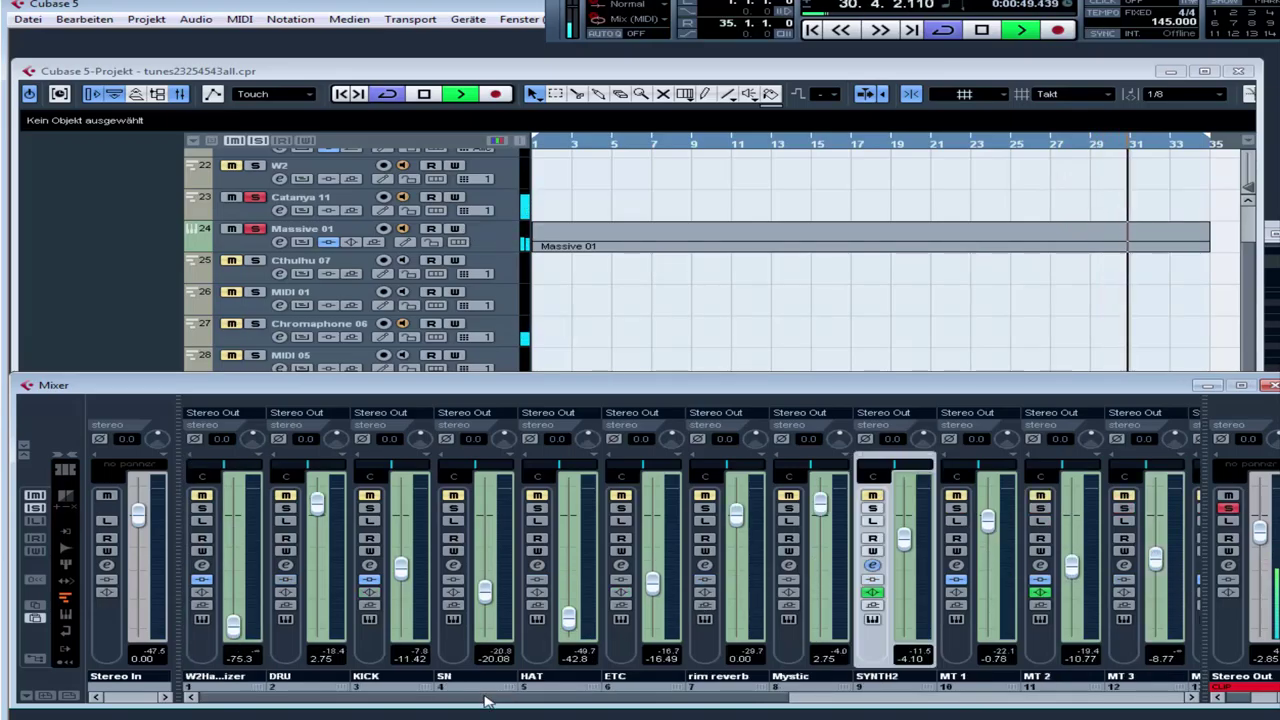
pyautogui.click(705, 507)
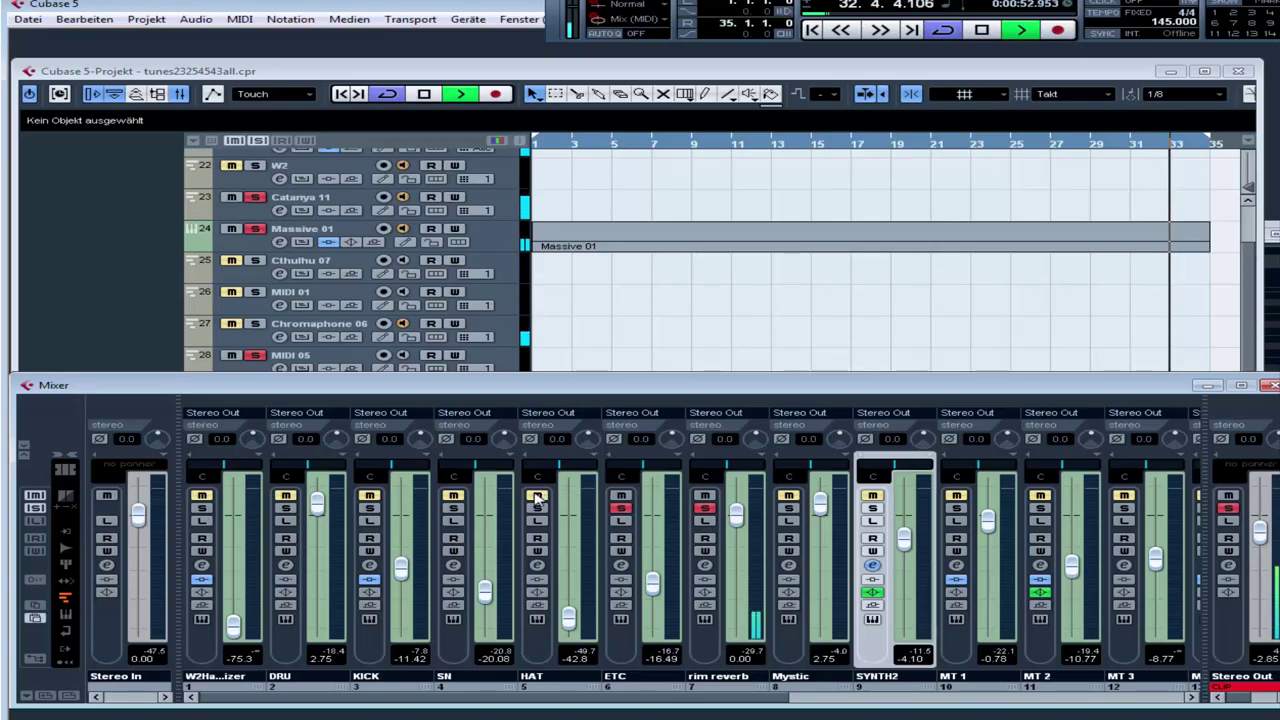
pyautogui.click(455, 508)
pyautogui.click(369, 508)
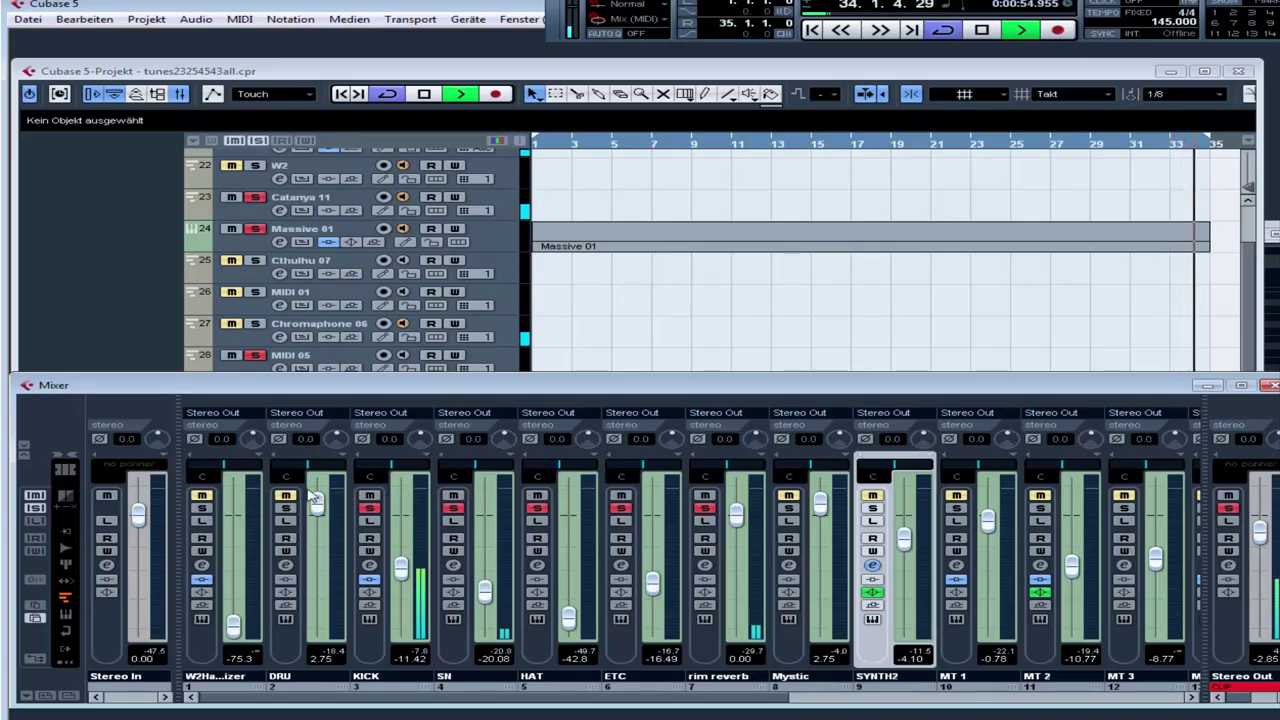
pyautogui.click(277, 494)
pyautogui.click(284, 507)
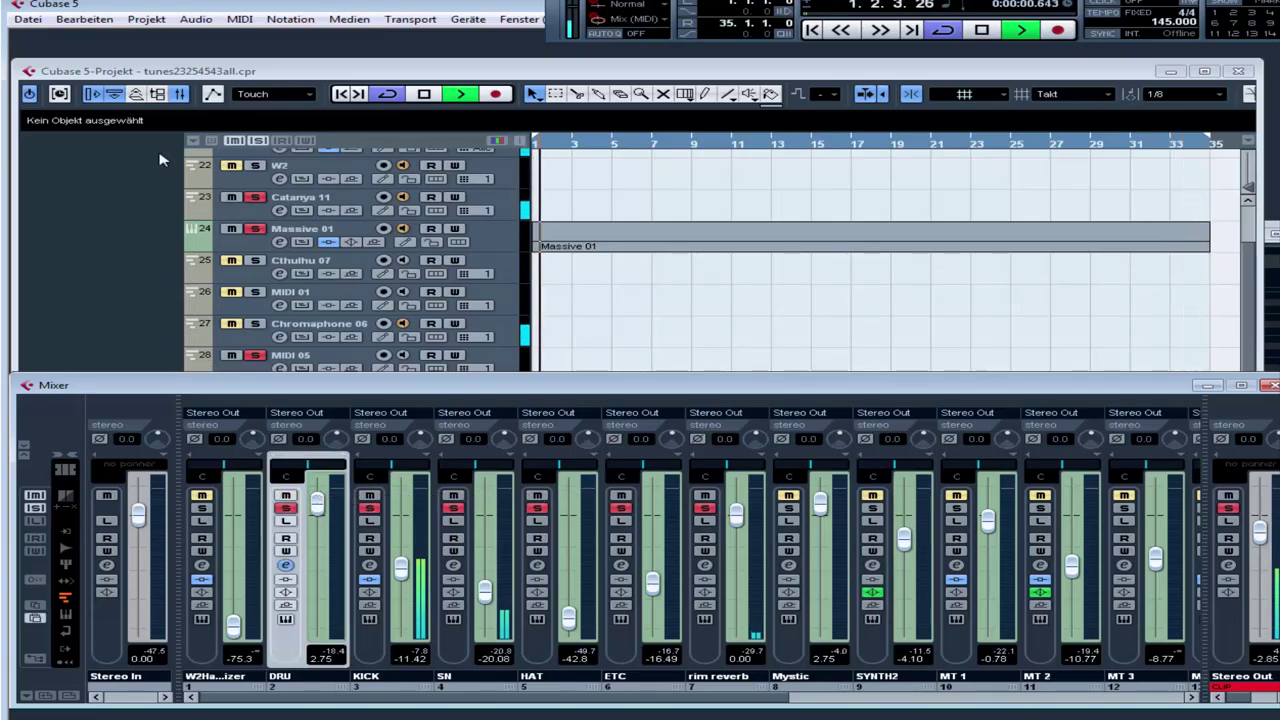
pyautogui.click(258, 141)
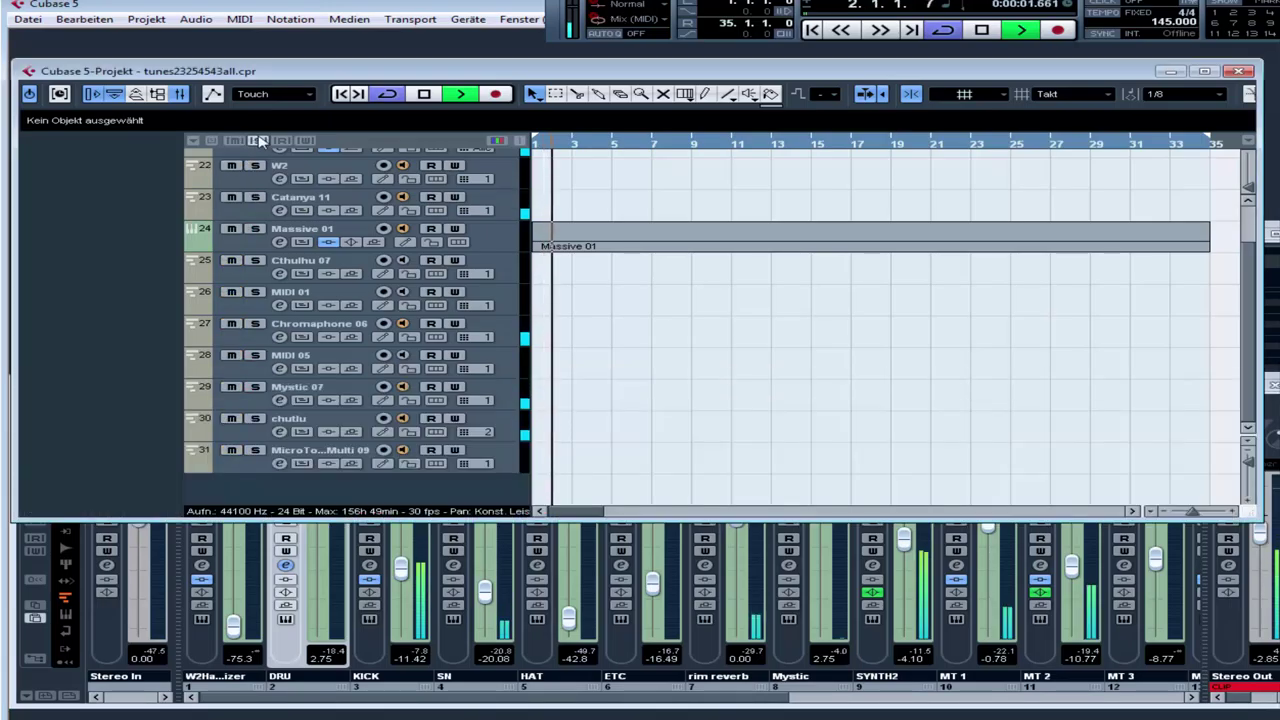
# - Solo MT 4, MT 3, MT 2 and MT 1 and raise the MT 2 fader to about -6.15 dB
pyautogui.click(887, 688)
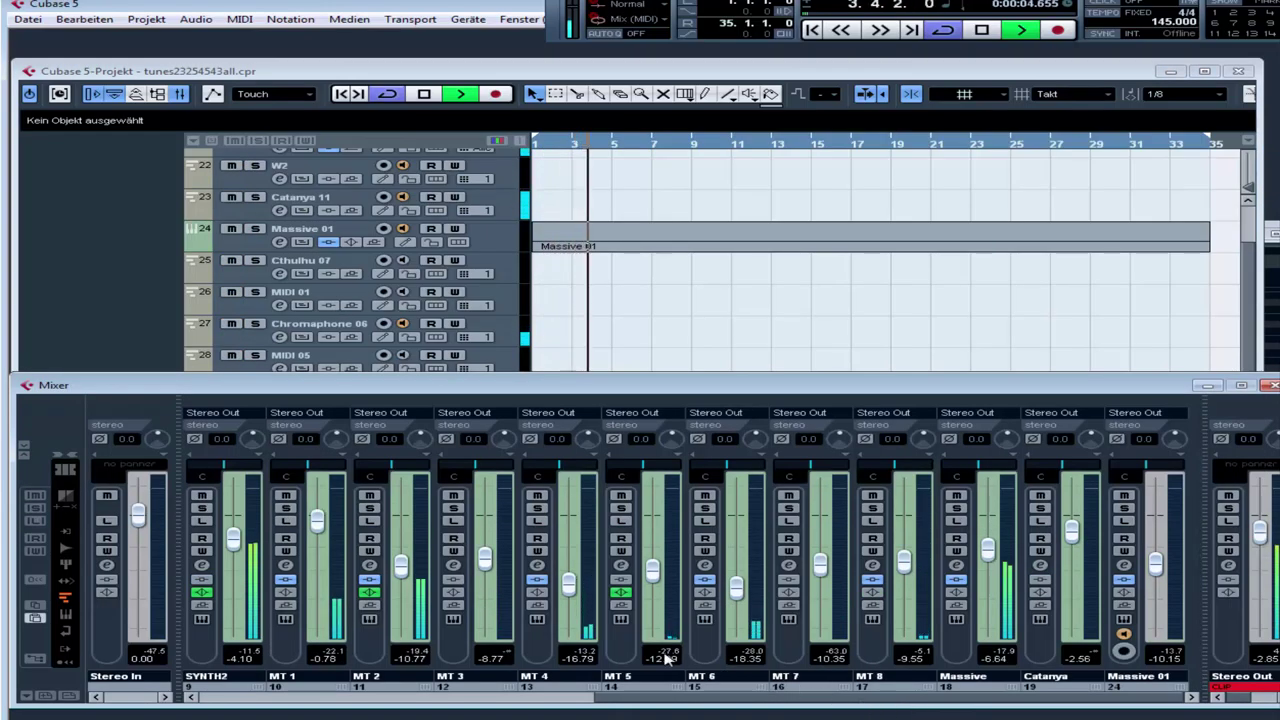
pyautogui.click(537, 508)
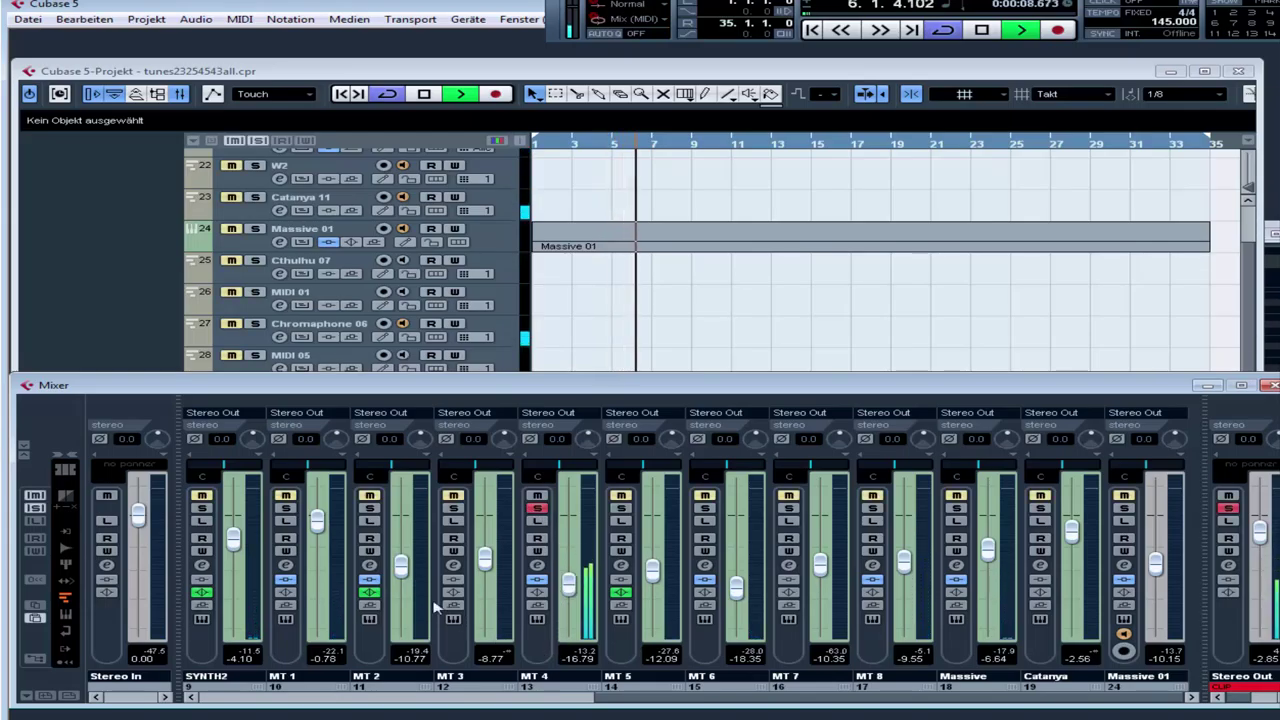
pyautogui.click(453, 508)
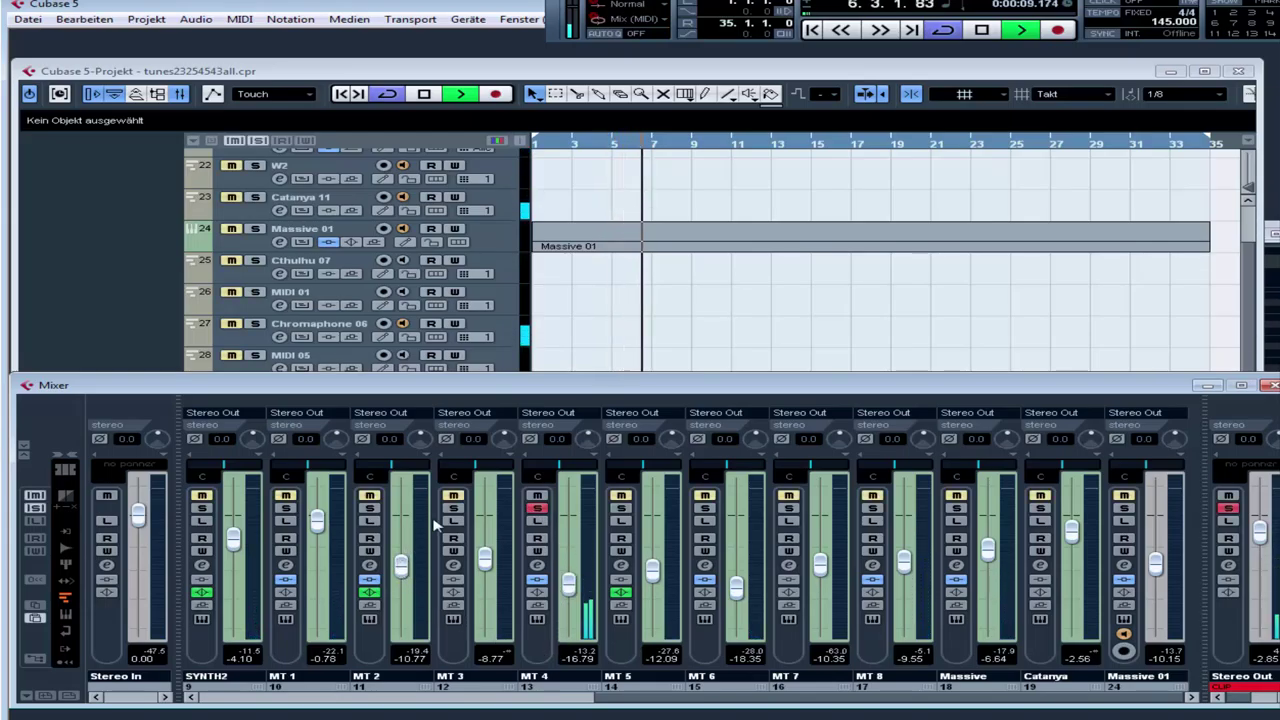
pyautogui.click(369, 509)
pyautogui.click(286, 509)
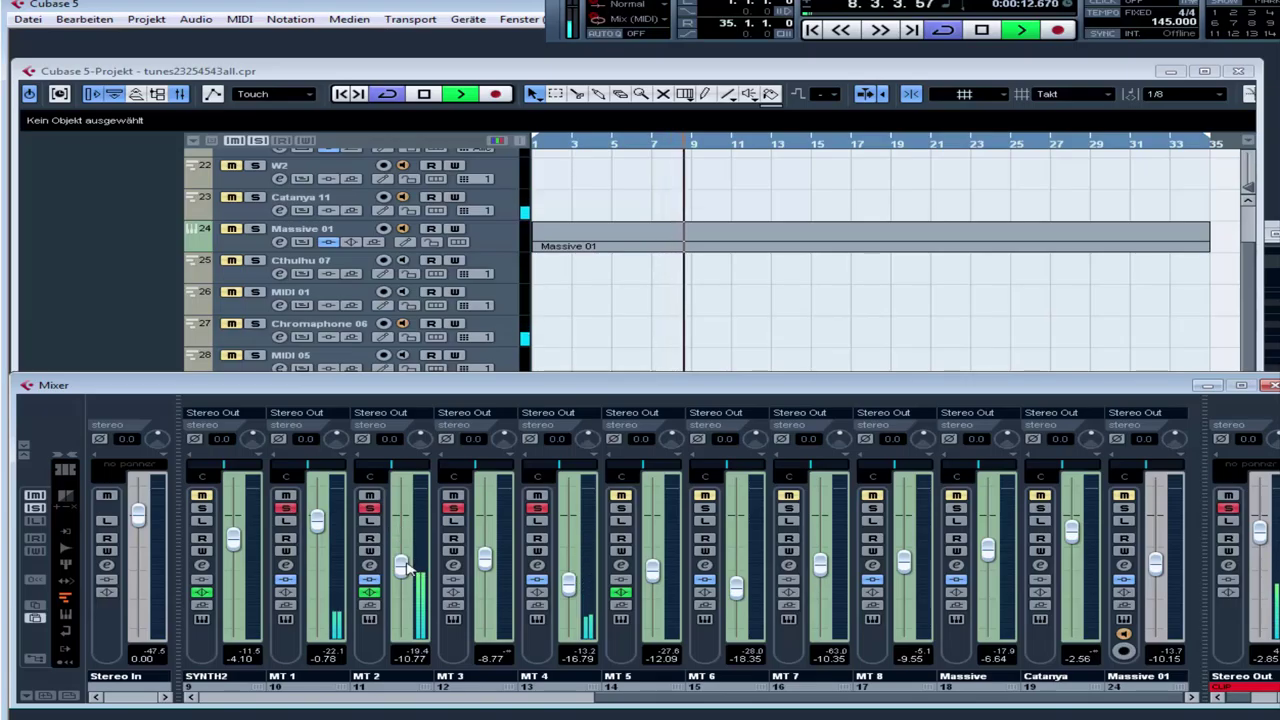
pyautogui.moveTo(405, 565); pyautogui.dragTo(404, 547)
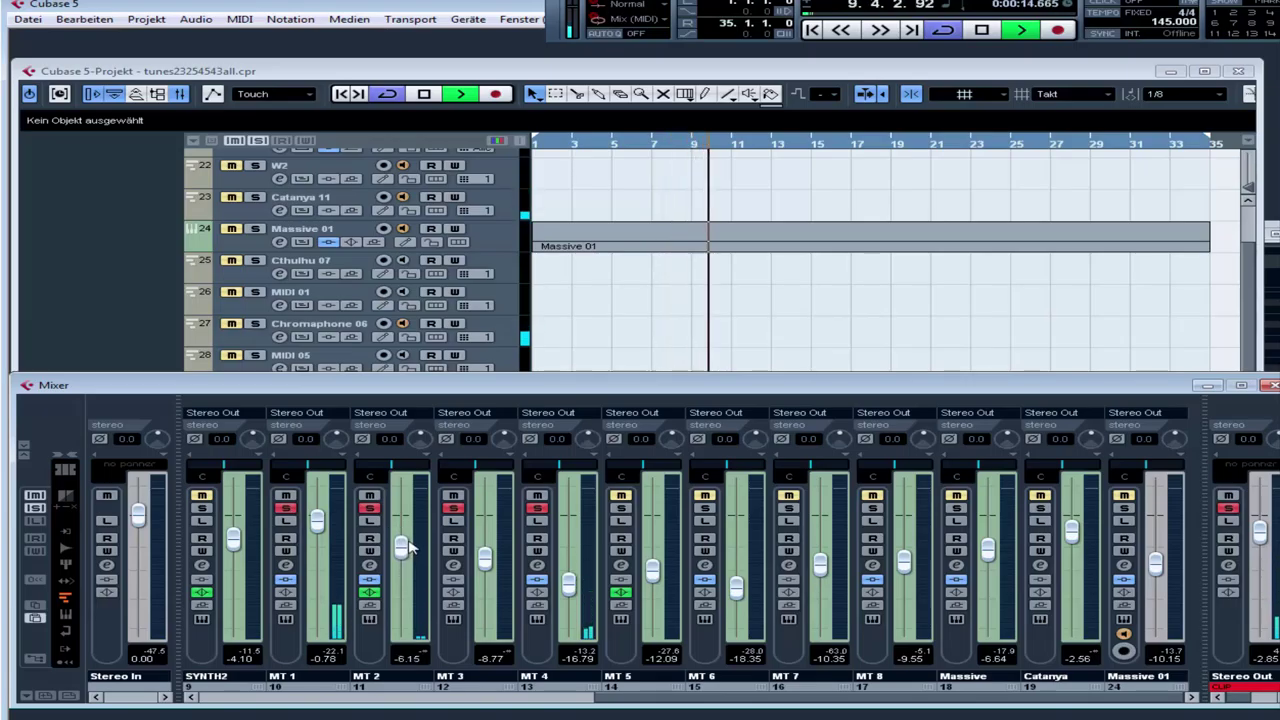
# - Deactivate all solos and review the channel settings of DRU, KICK, SN, HAT and ETC during playback
pyautogui.click(252, 145)
pyautogui.click(385, 530)
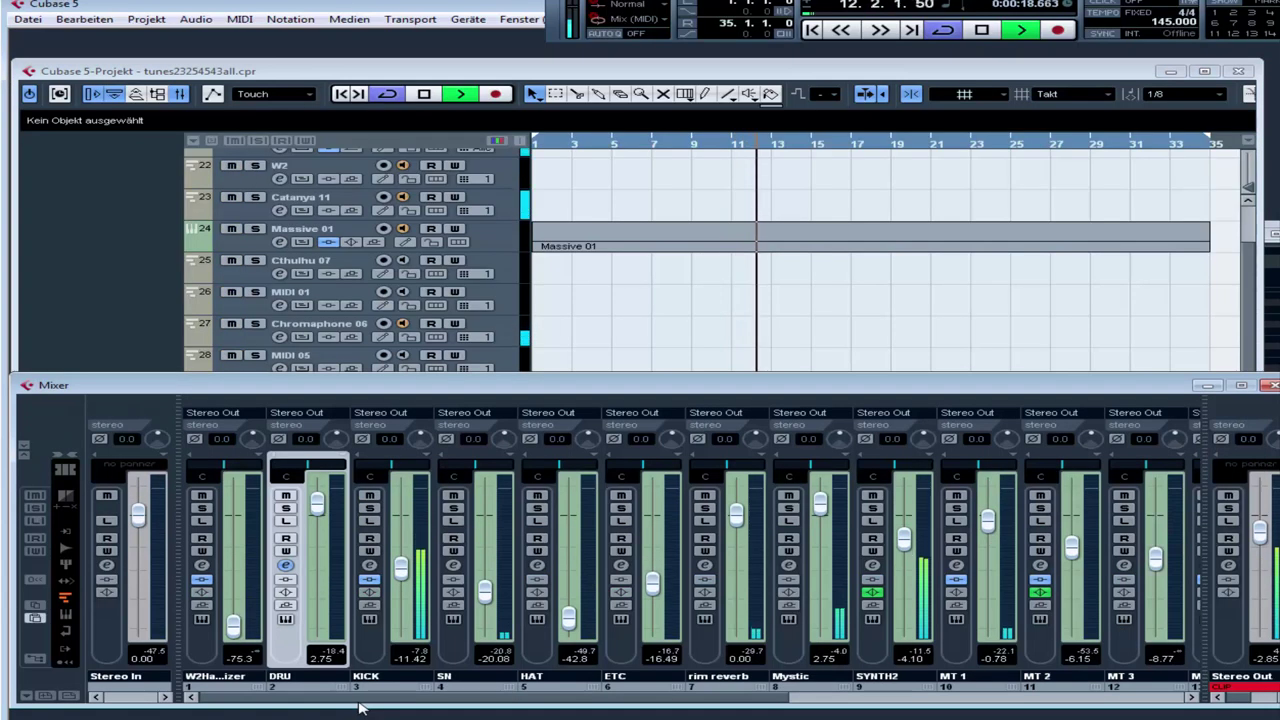
pyautogui.click(369, 568)
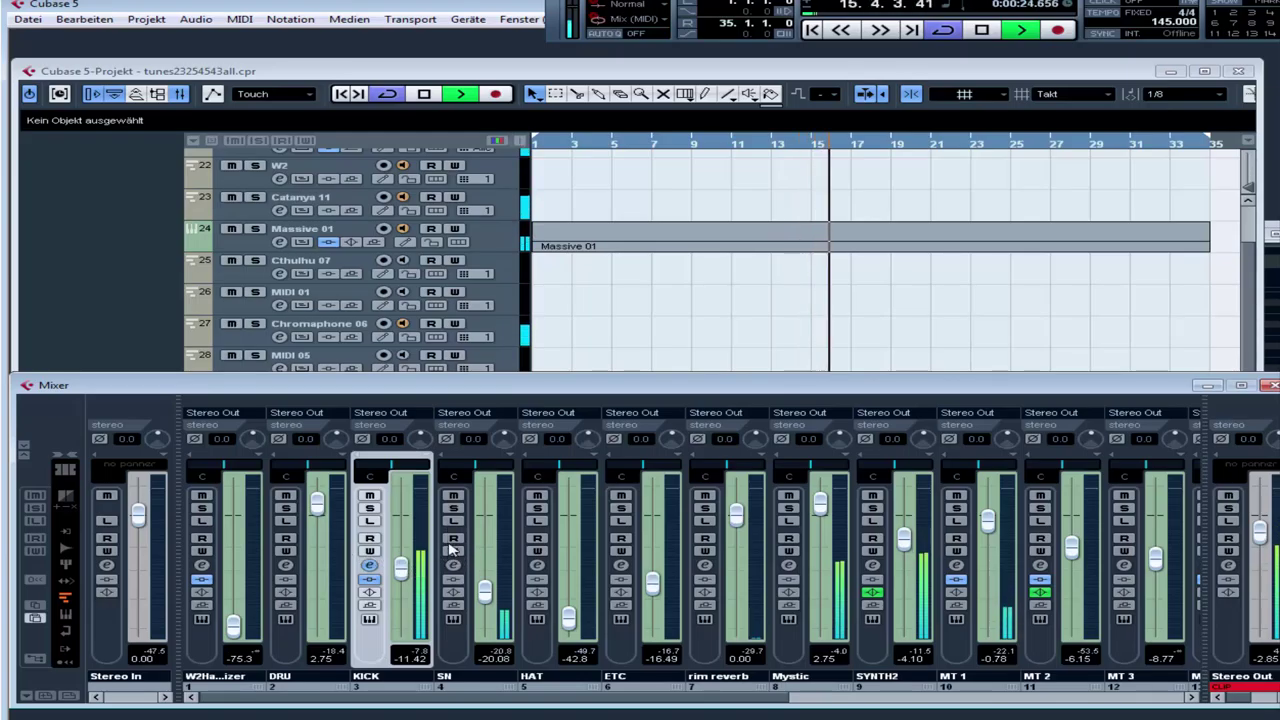
pyautogui.click(484, 588)
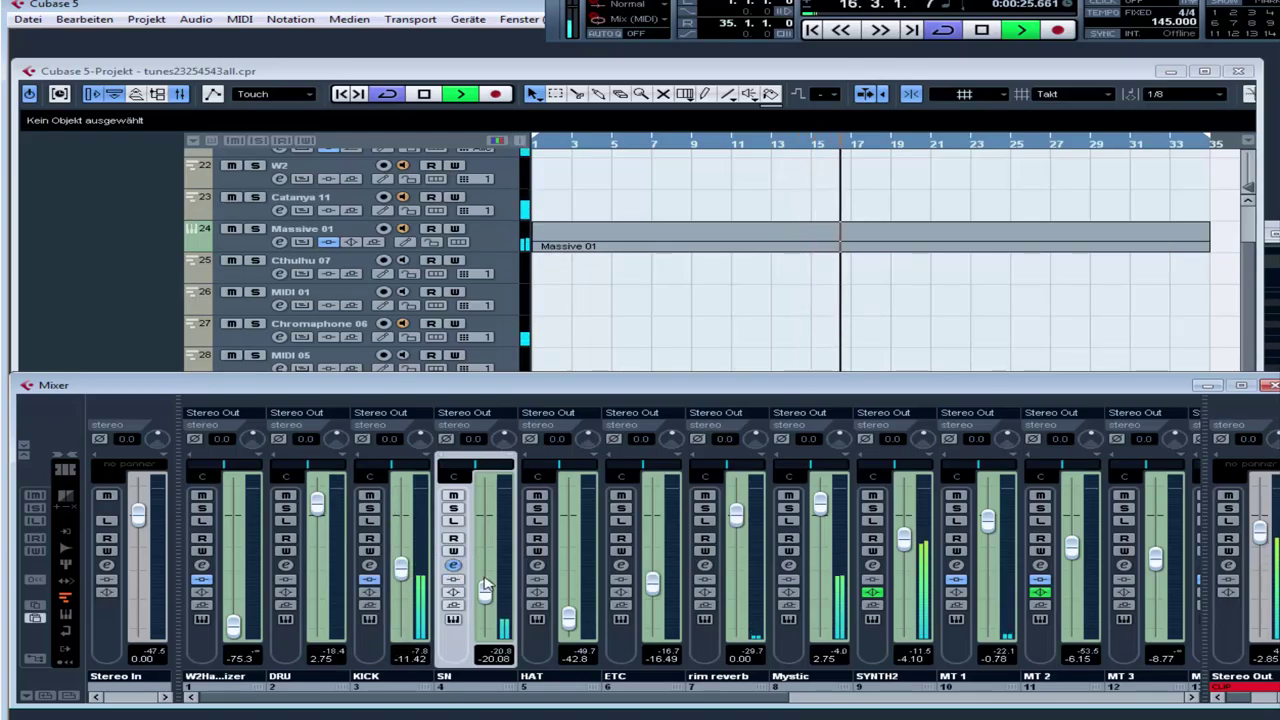
pyautogui.click(540, 567)
pyautogui.click(633, 570)
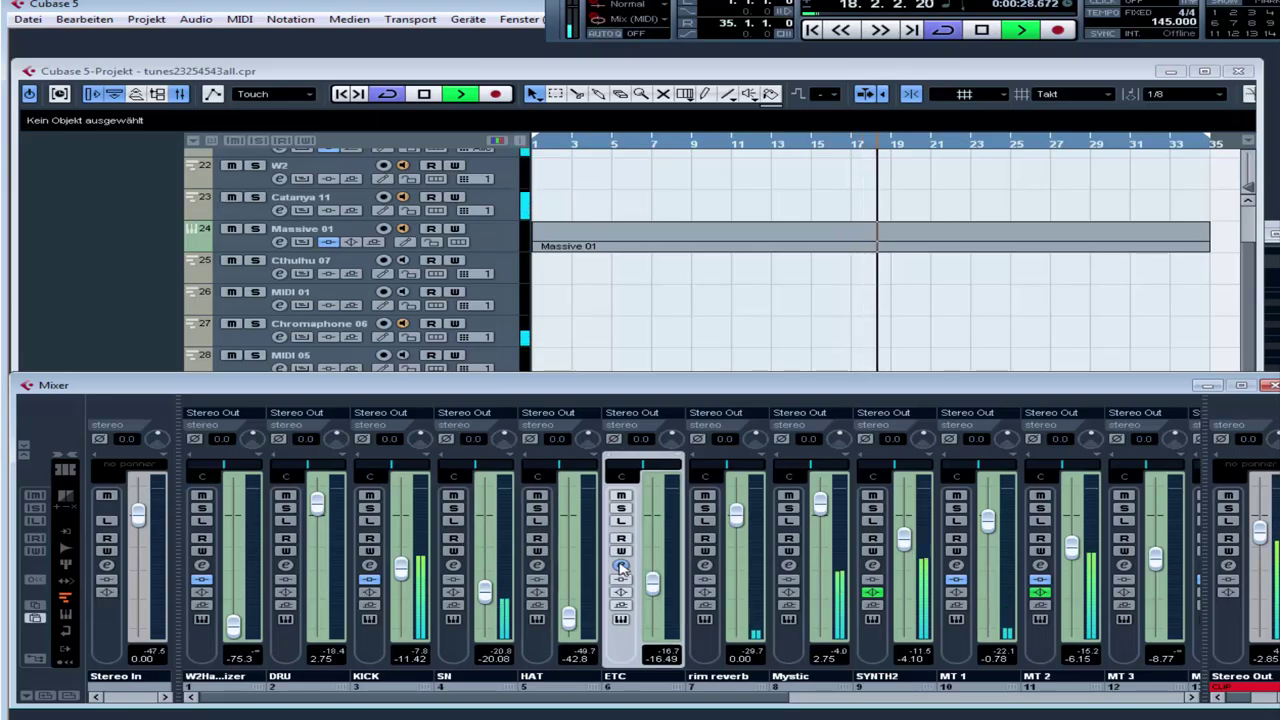
pyautogui.click(541, 578)
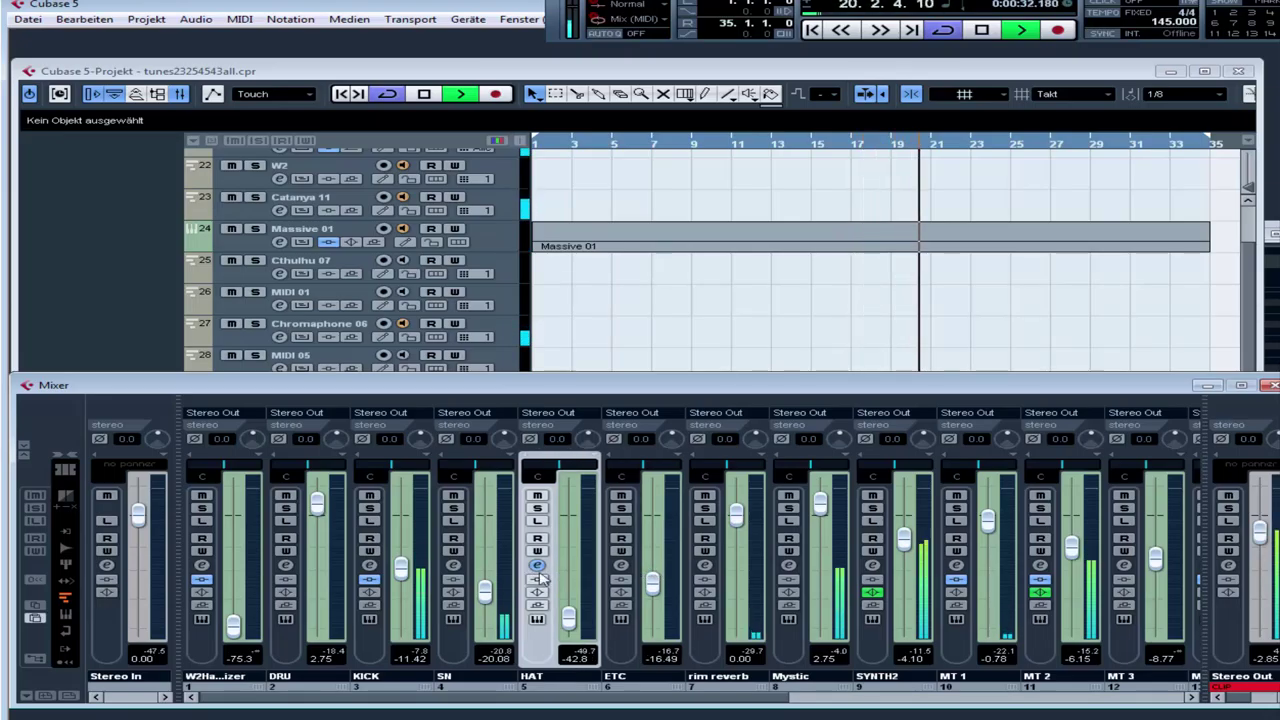
pyautogui.click(453, 568)
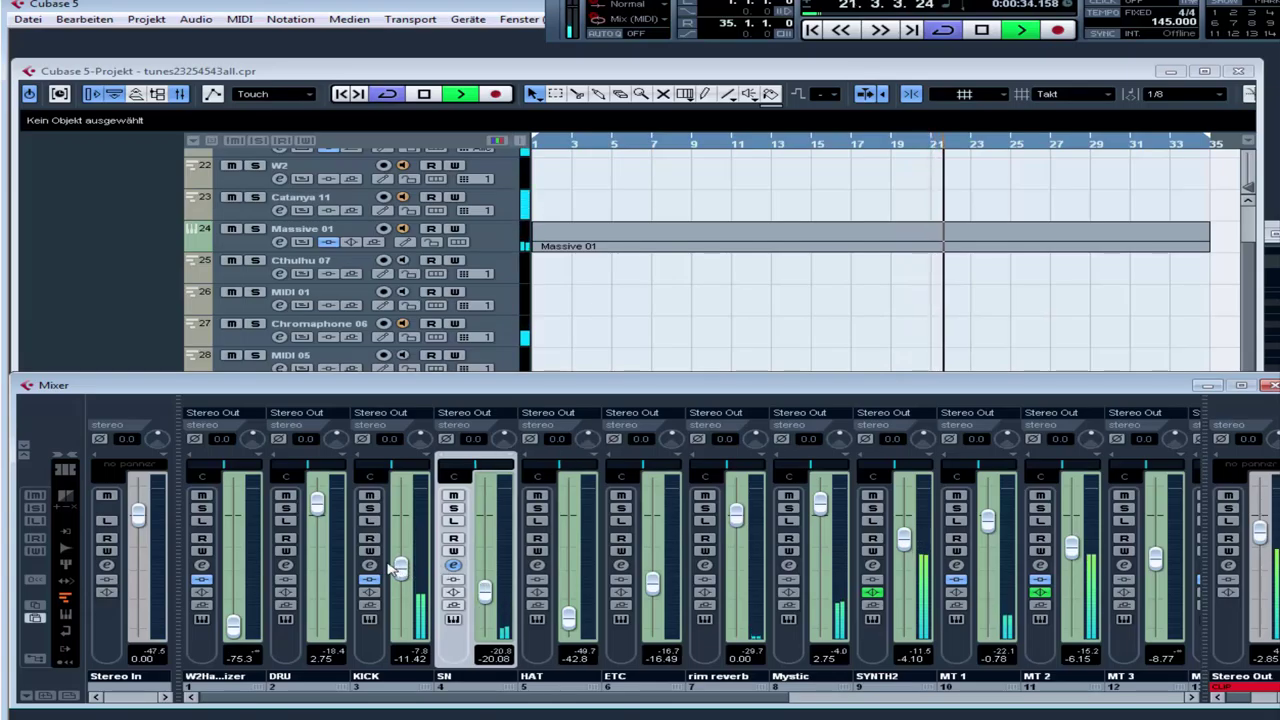
# - Solo the KICK, DRU, SN, HAT and ETC channels and restart playback from the project start
pyautogui.click(370, 509)
pyautogui.click(287, 510)
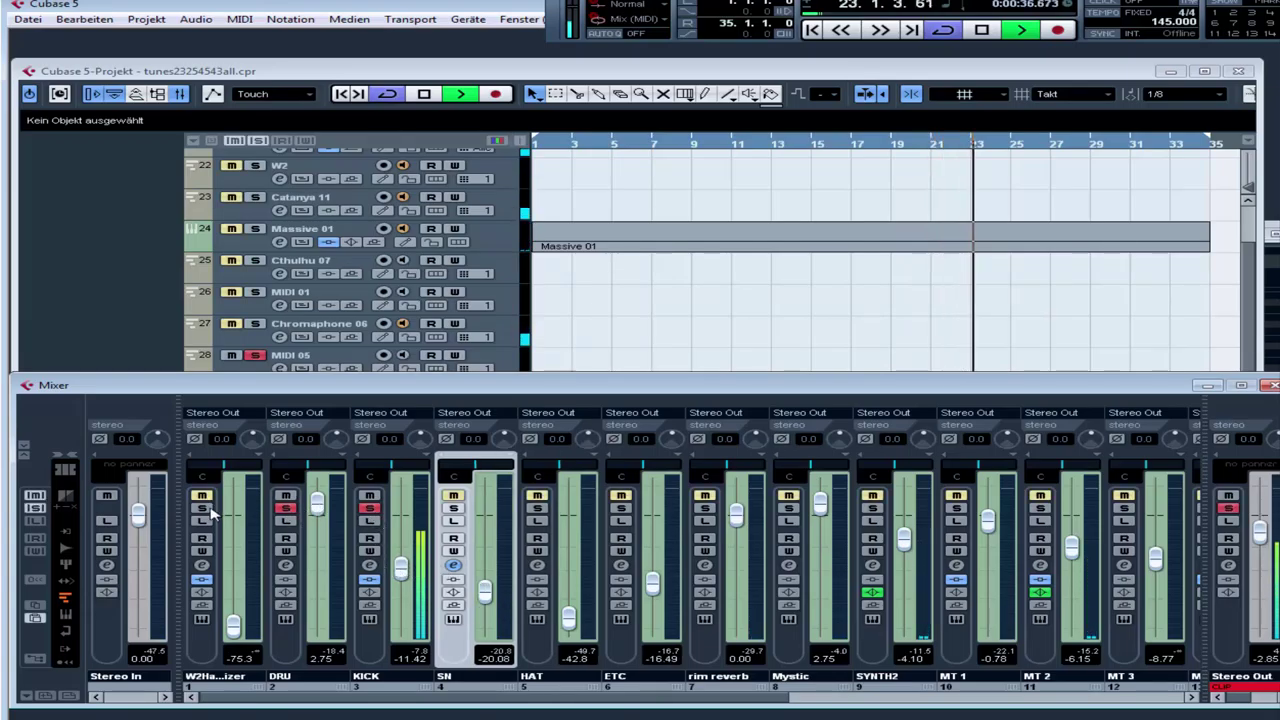
pyautogui.click(453, 508)
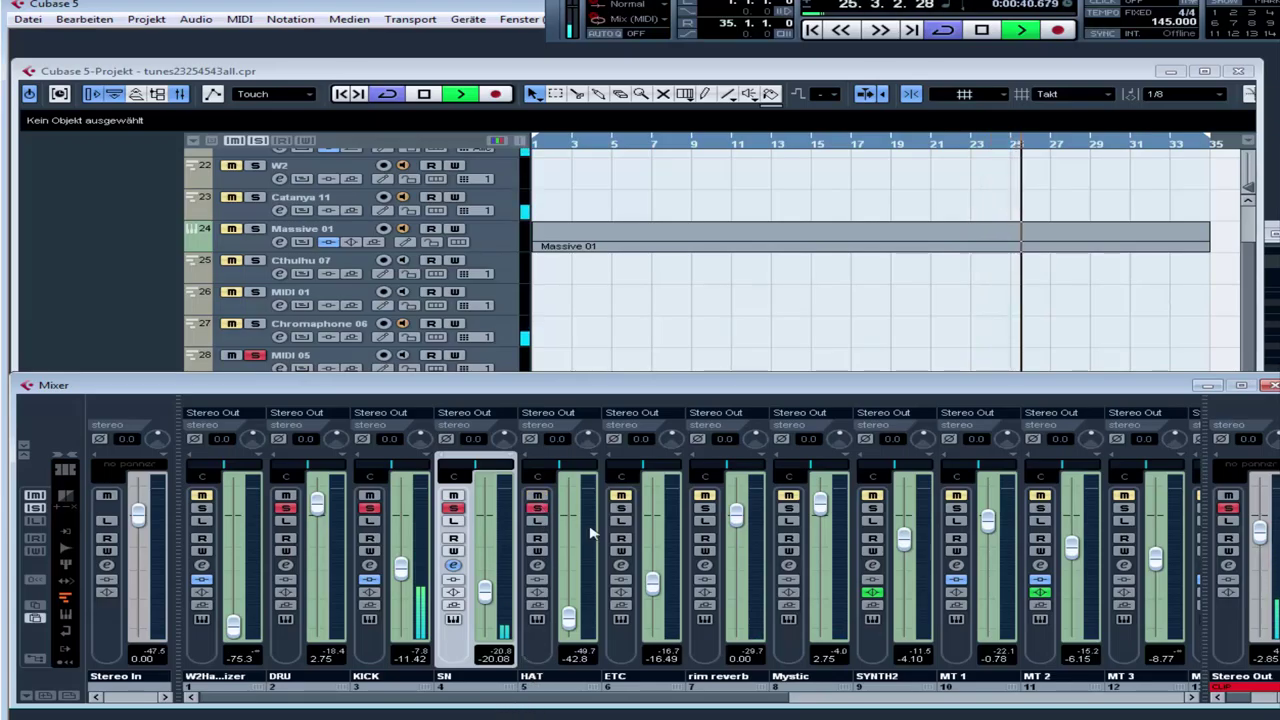
pyautogui.click(621, 509)
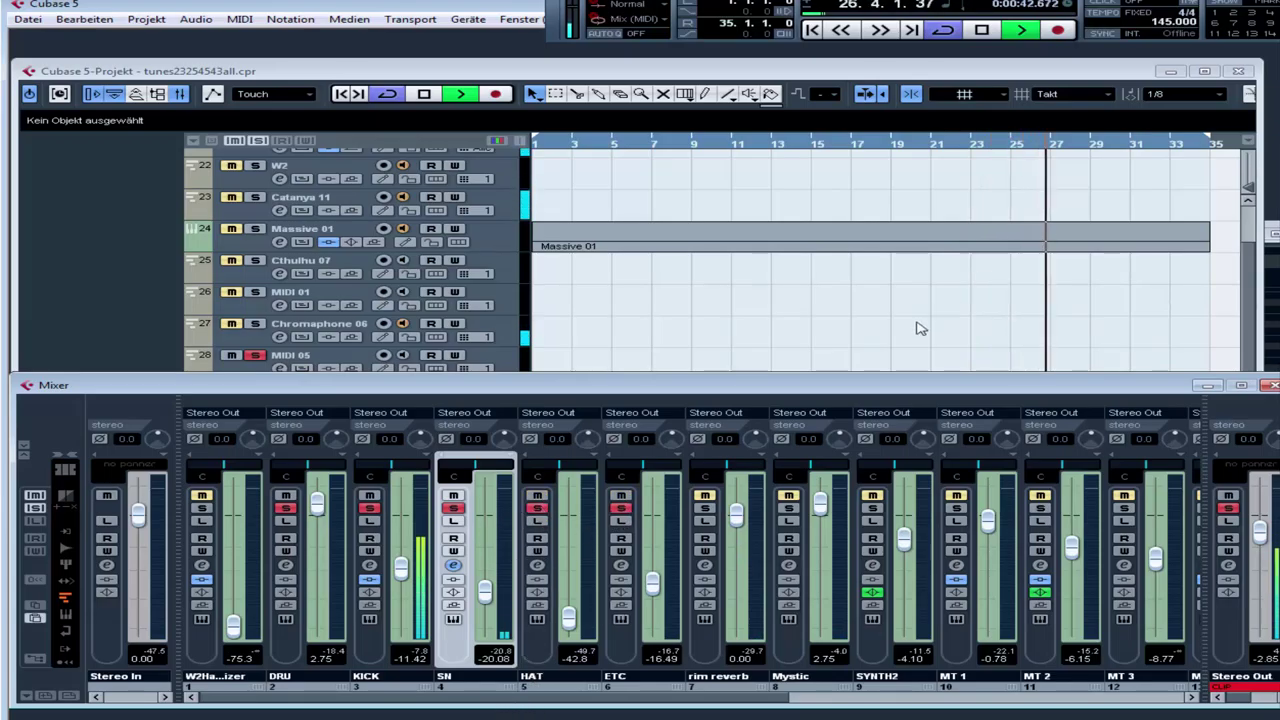
pyautogui.press('Home')
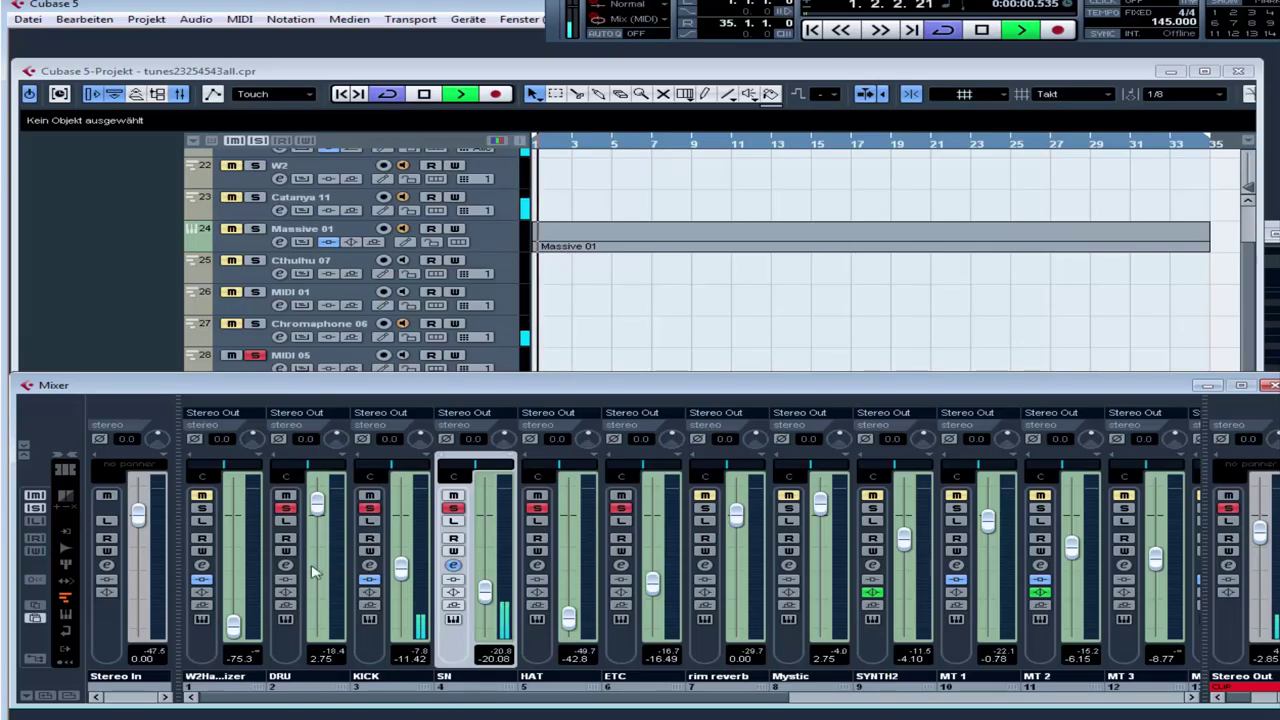
# - Add the first W2 channel, rim reverb, Mystic, MT 1 and MT 2 to the soloed drum channels
pyautogui.click(203, 509)
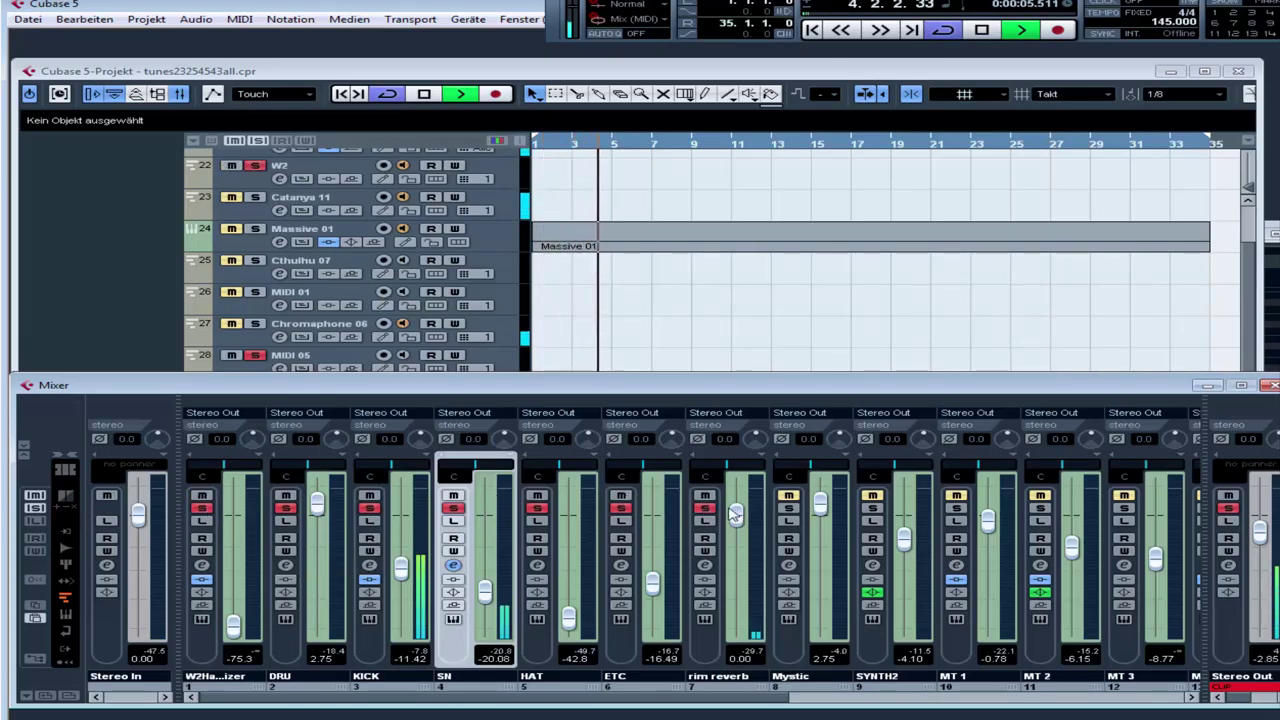
pyautogui.click(789, 509)
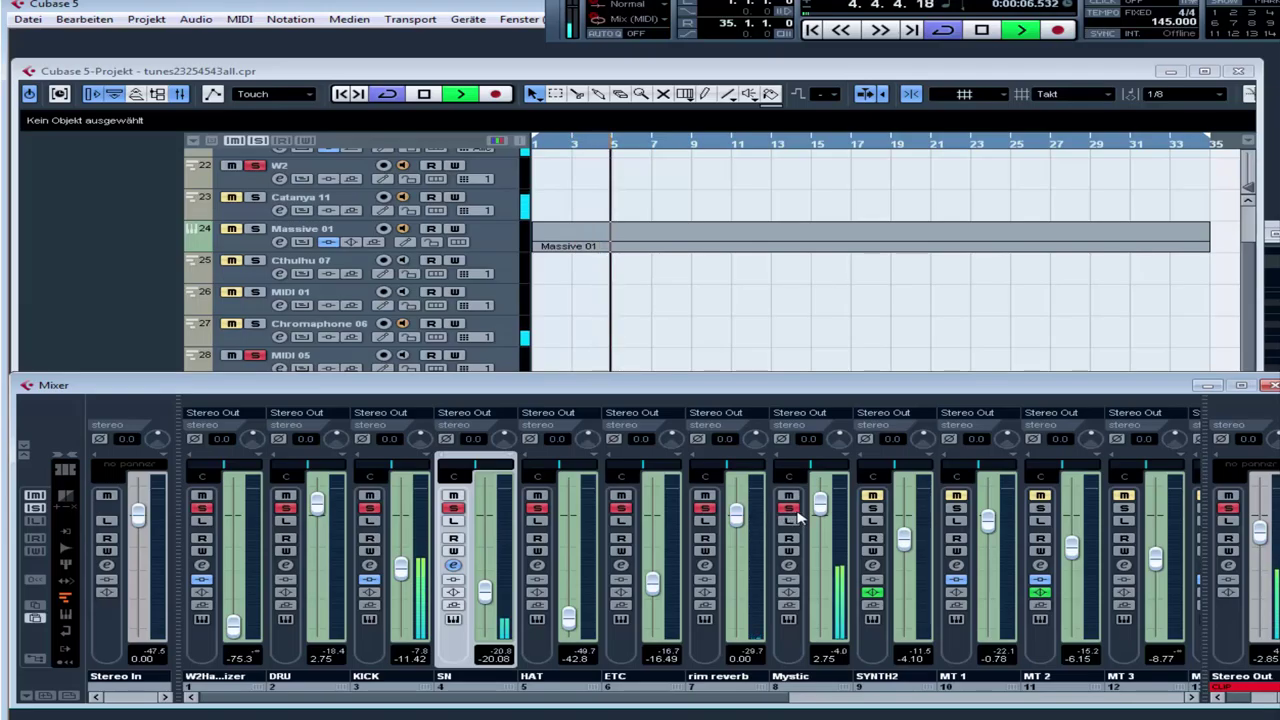
pyautogui.click(956, 509)
pyautogui.click(1040, 509)
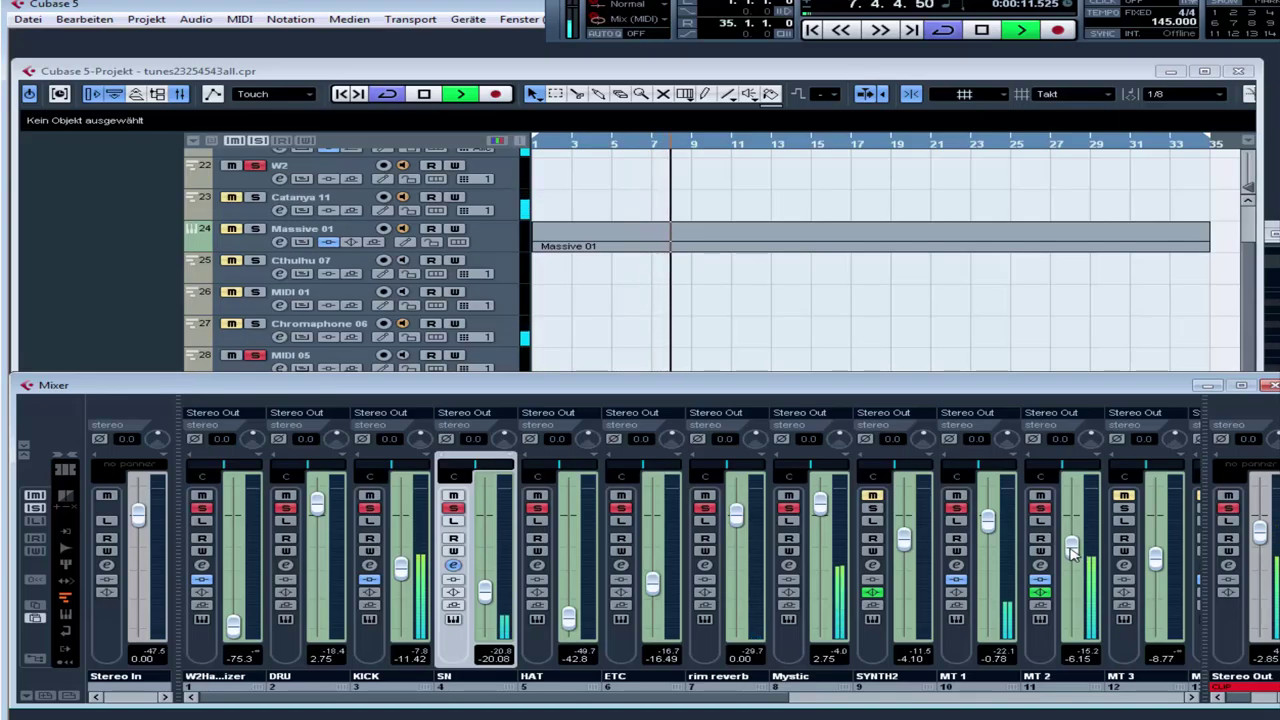
# - Open the MT 2 channel settings, deactivate all solos and raise the MT 2 fader to about -0.34 dB
pyautogui.click(1040, 567)
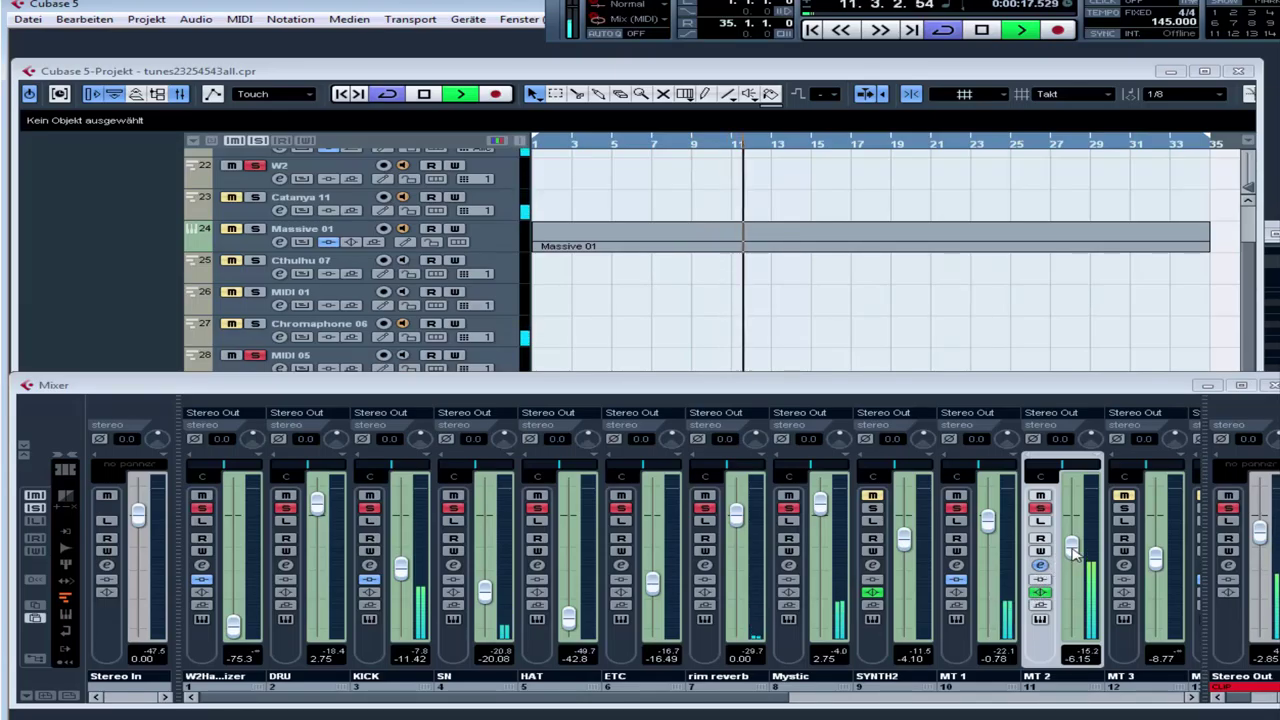
pyautogui.click(259, 141)
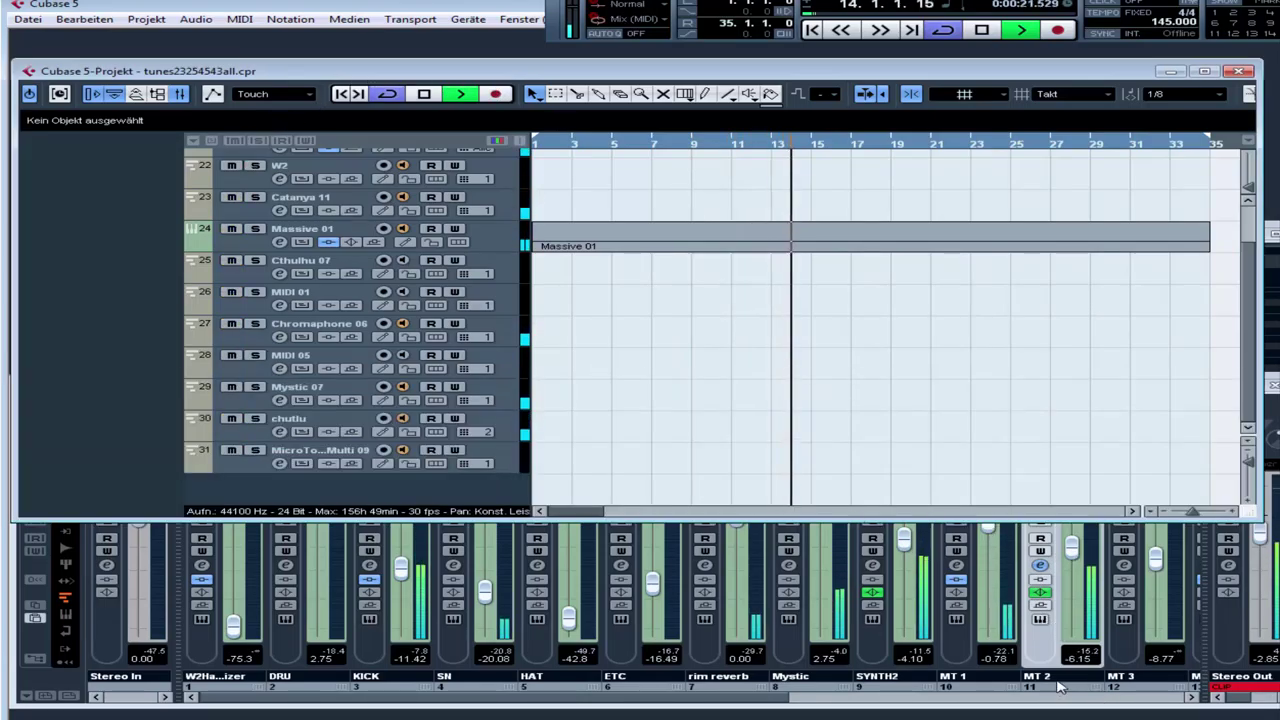
pyautogui.moveTo(1078, 556); pyautogui.dragTo(1081, 523)
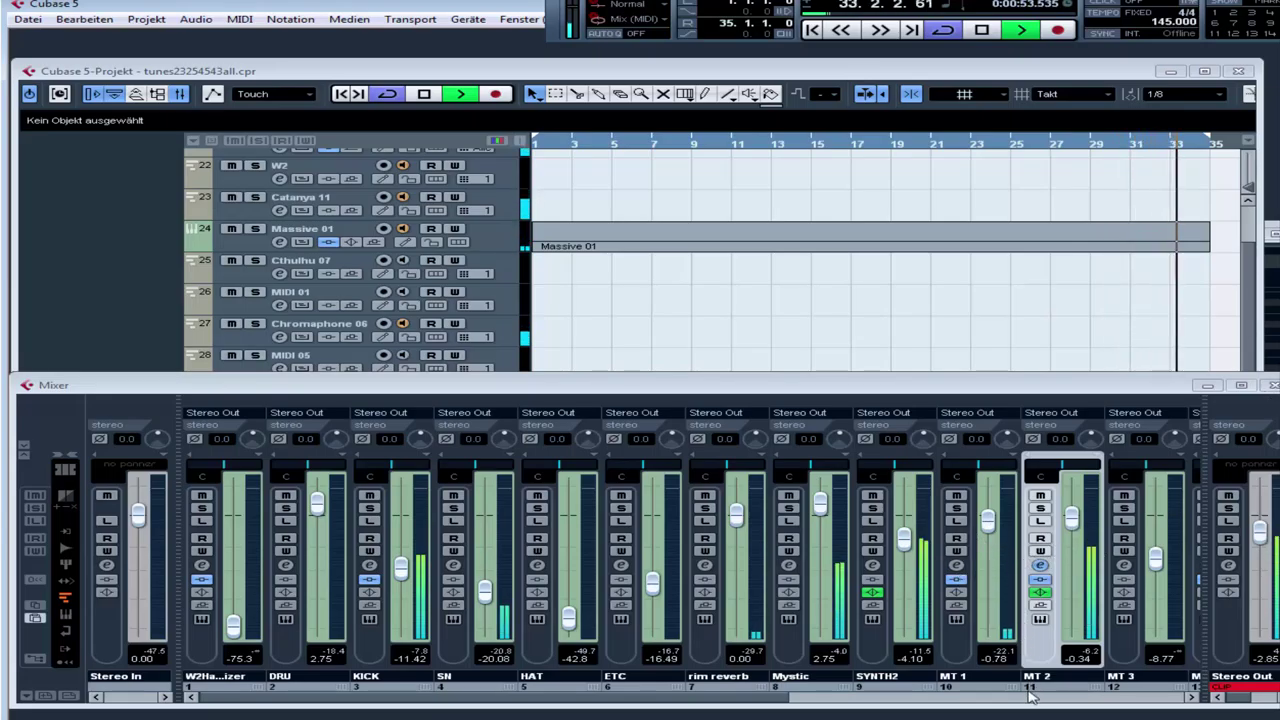
# - Solo SYNTH2, Mystic, MT 1 and MT 2 and lower the MT 1 fader to about -5.18 dB
pyautogui.click(872, 508)
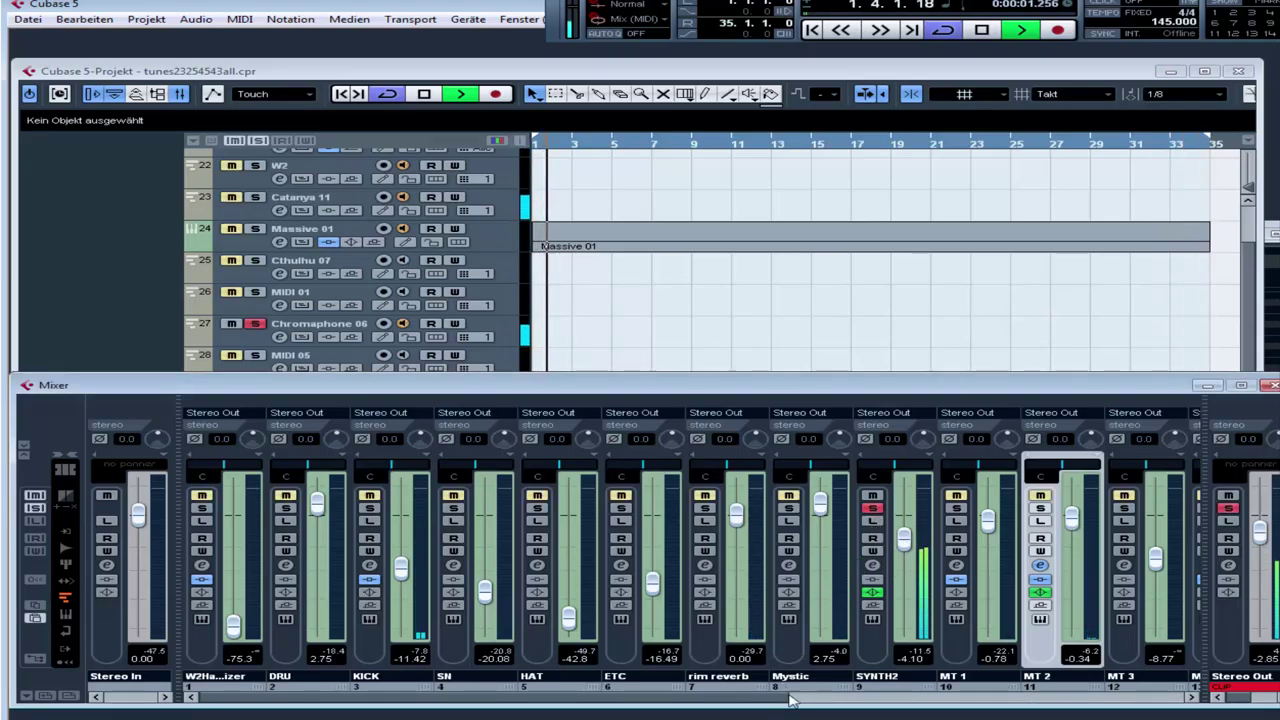
pyautogui.click(788, 512)
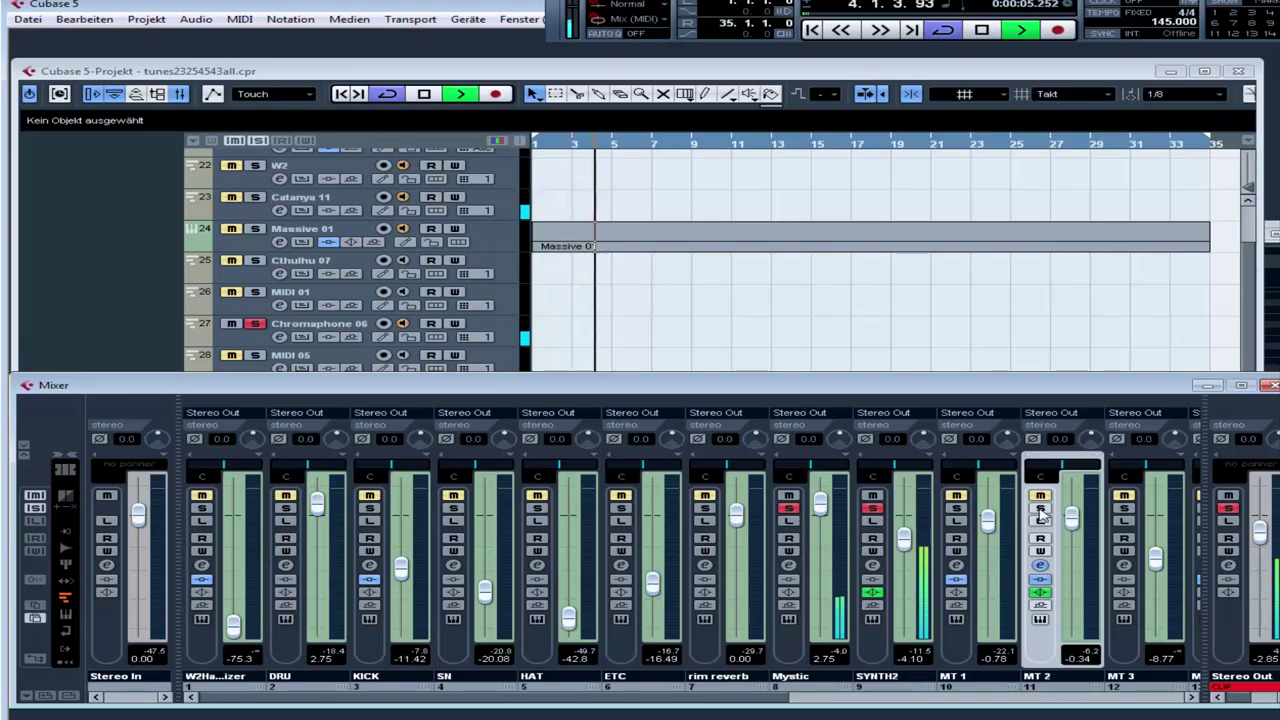
pyautogui.click(957, 509)
pyautogui.moveTo(988, 521); pyautogui.dragTo(988, 544)
# - Add rim reverb to the solo group, deactivate all solos and bring the mixer back to the front
pyautogui.click(705, 508)
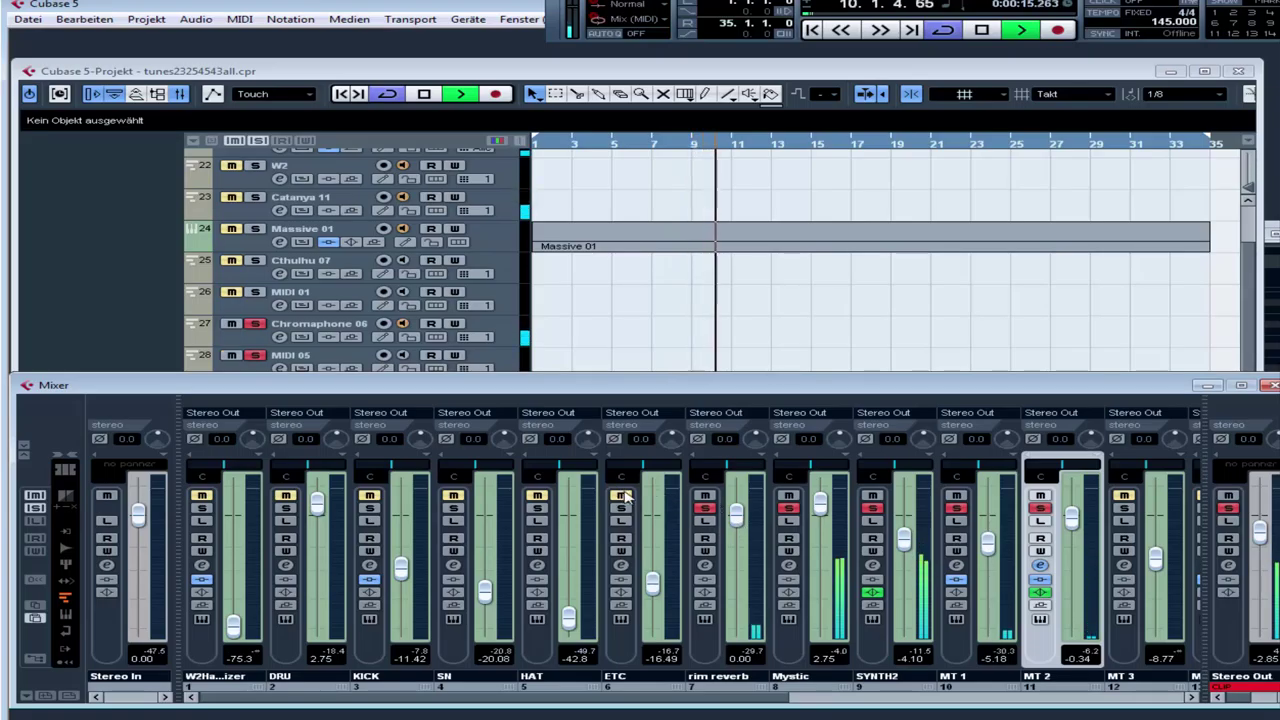
pyautogui.click(260, 188)
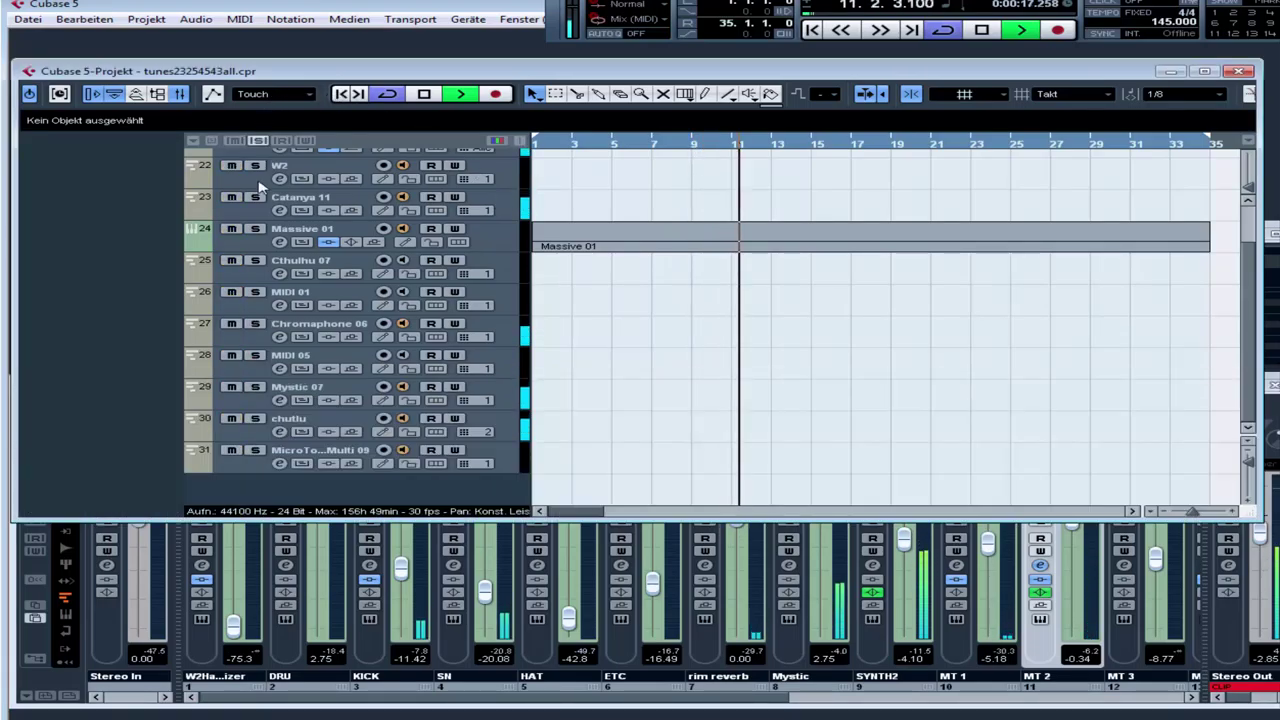
pyautogui.click(627, 701)
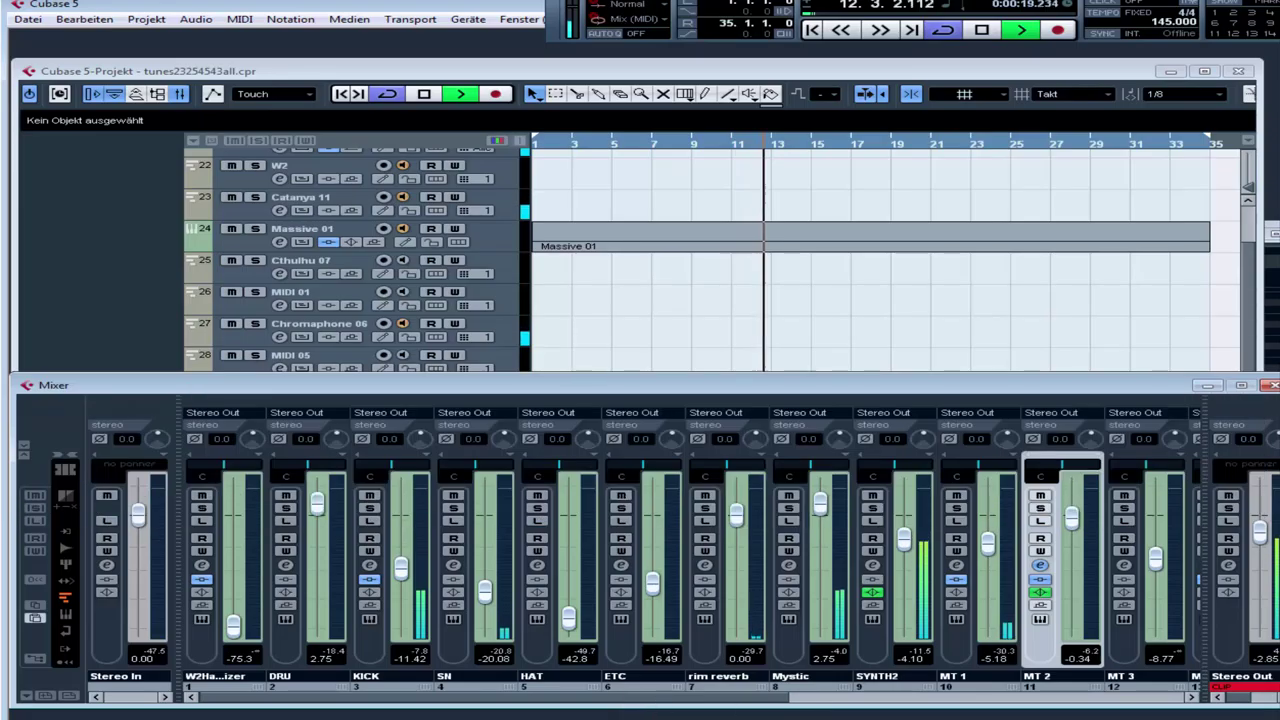